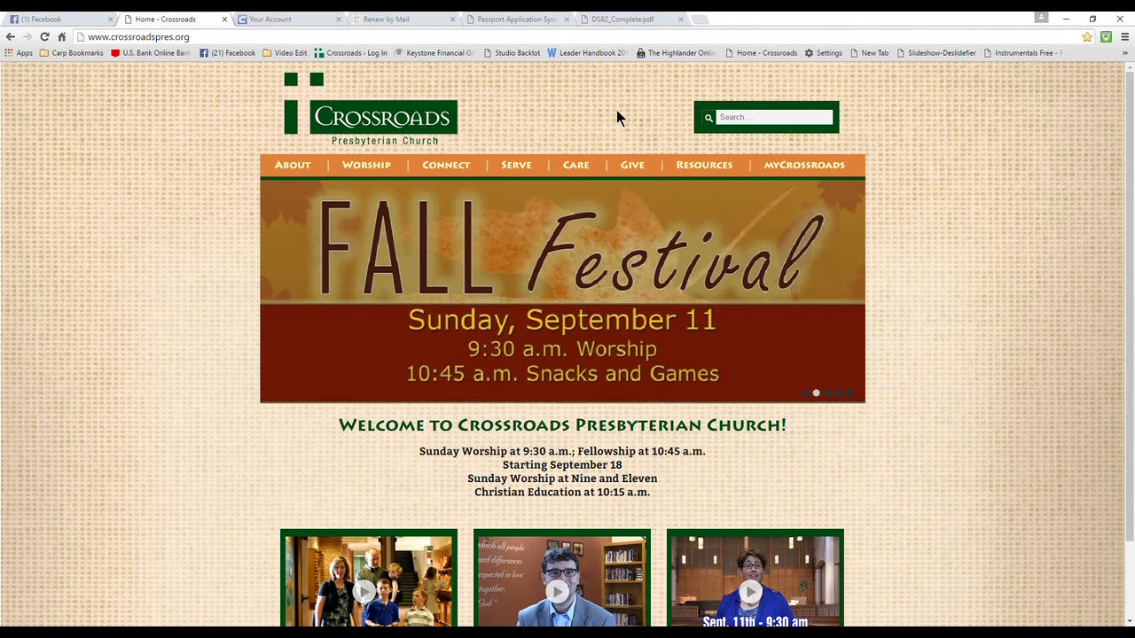
Step: Open the church site's myCROSSROADS page and follow 'Click here to Login' to the member sign-in page
{"action": "left_click", "coordinate": [793, 166]}
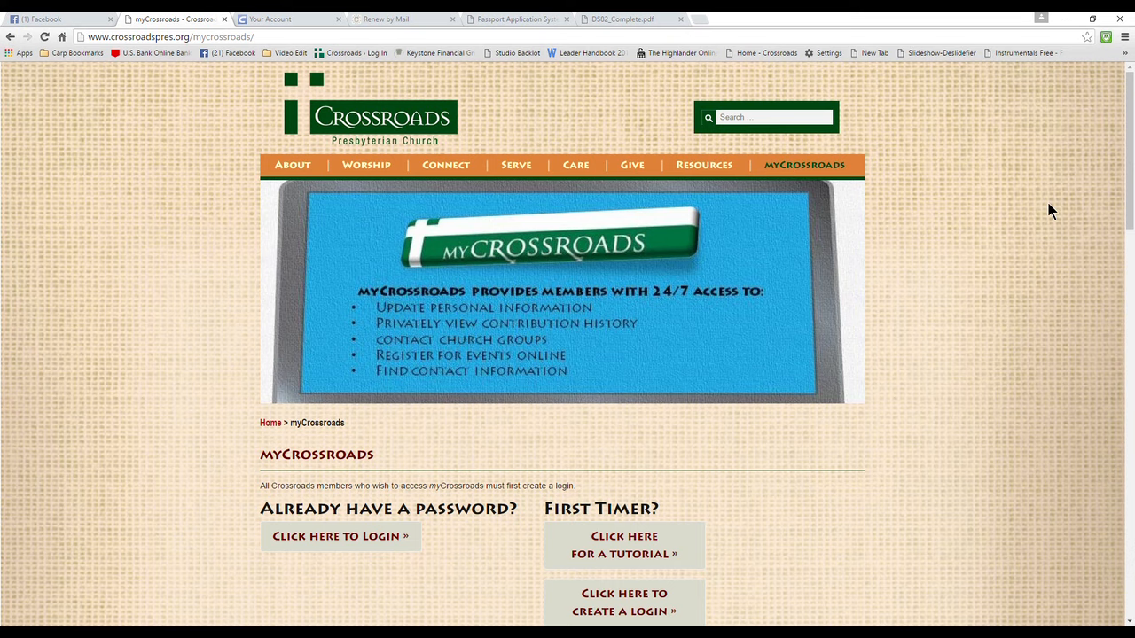
{"action": "scroll", "coordinate": [1122, 147], "scroll_direction": "down", "scroll_amount": 3}
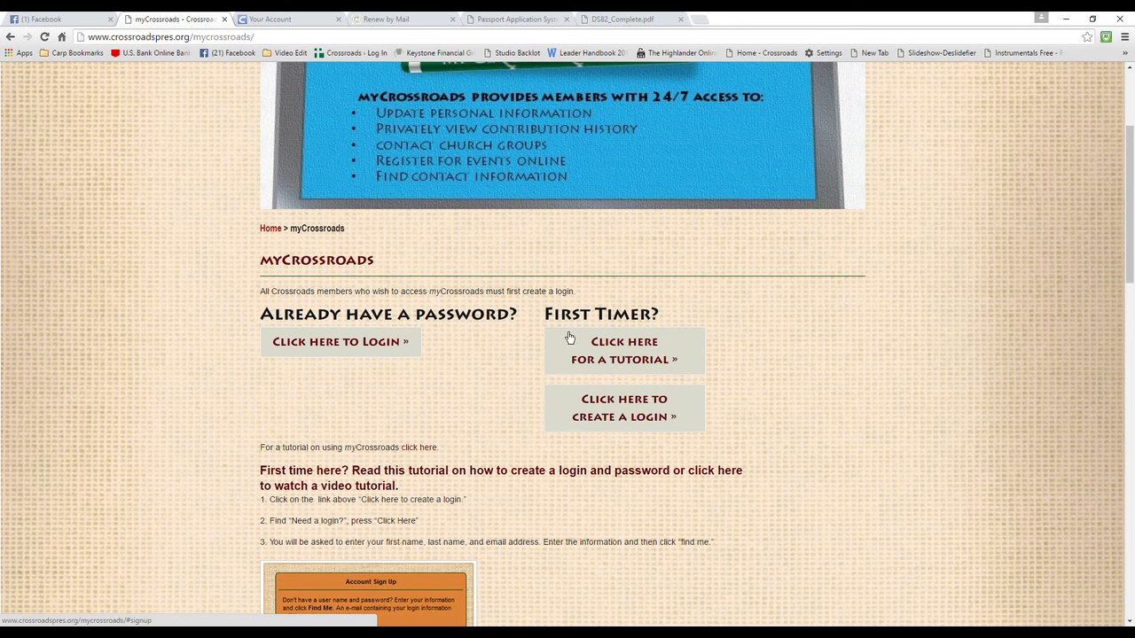
{"action": "left_click", "coordinate": [346, 351]}
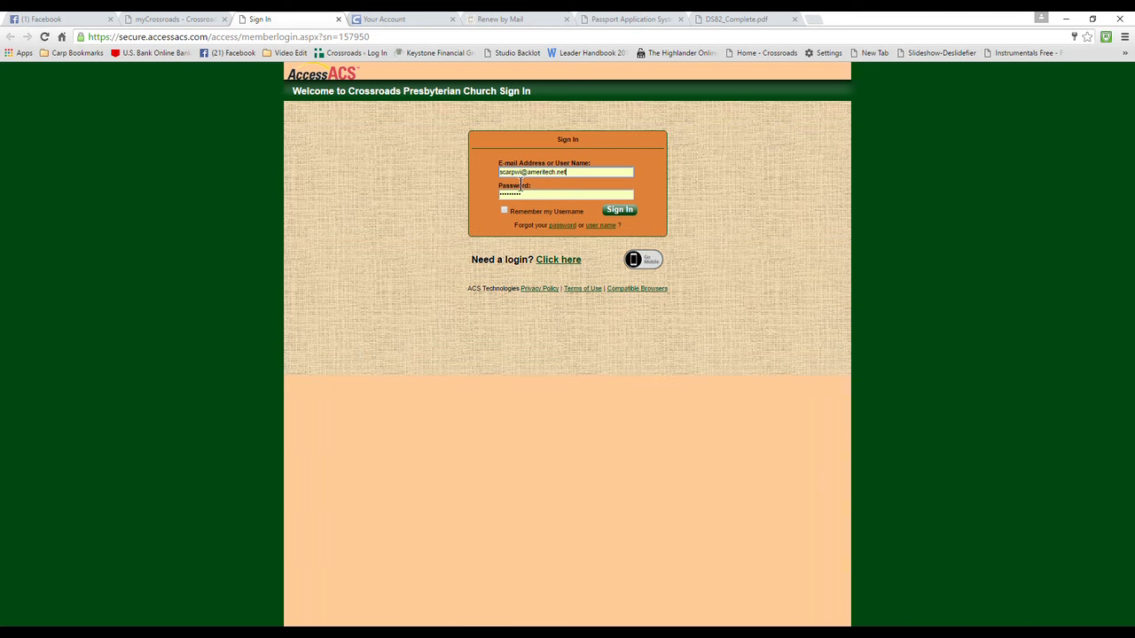
Step: Sign in to myCrossroads with the pre-filled e-mail and password
{"action": "left_click", "coordinate": [617, 213]}
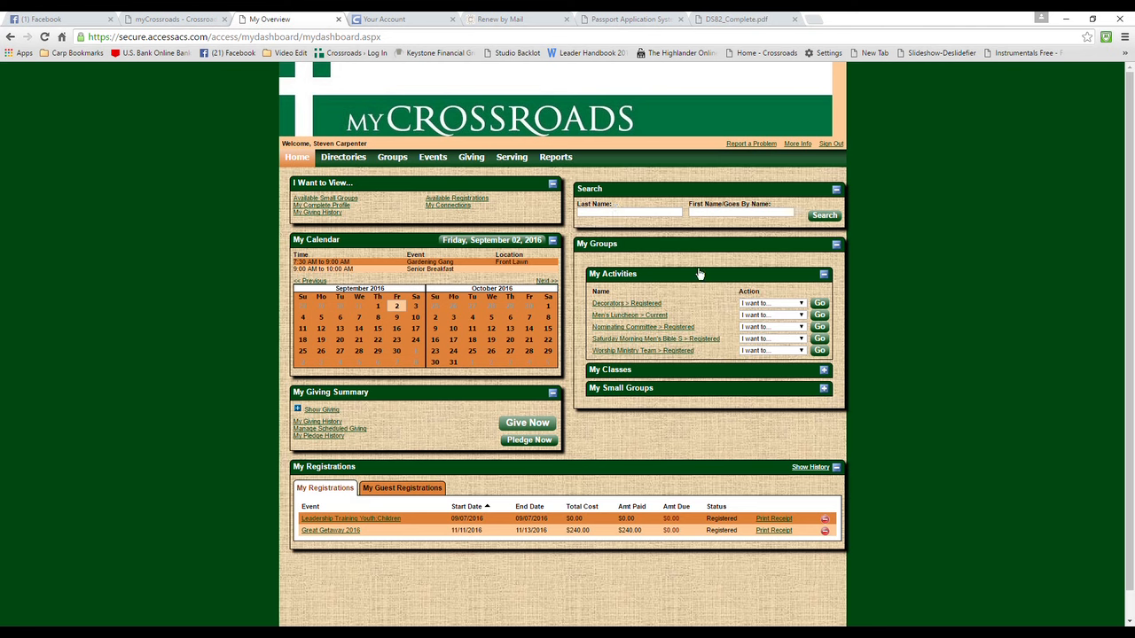
Step: Expand My Classes and My Small Groups on the dashboard and open the ACS Implementation Team roster
{"action": "left_click", "coordinate": [824, 370]}
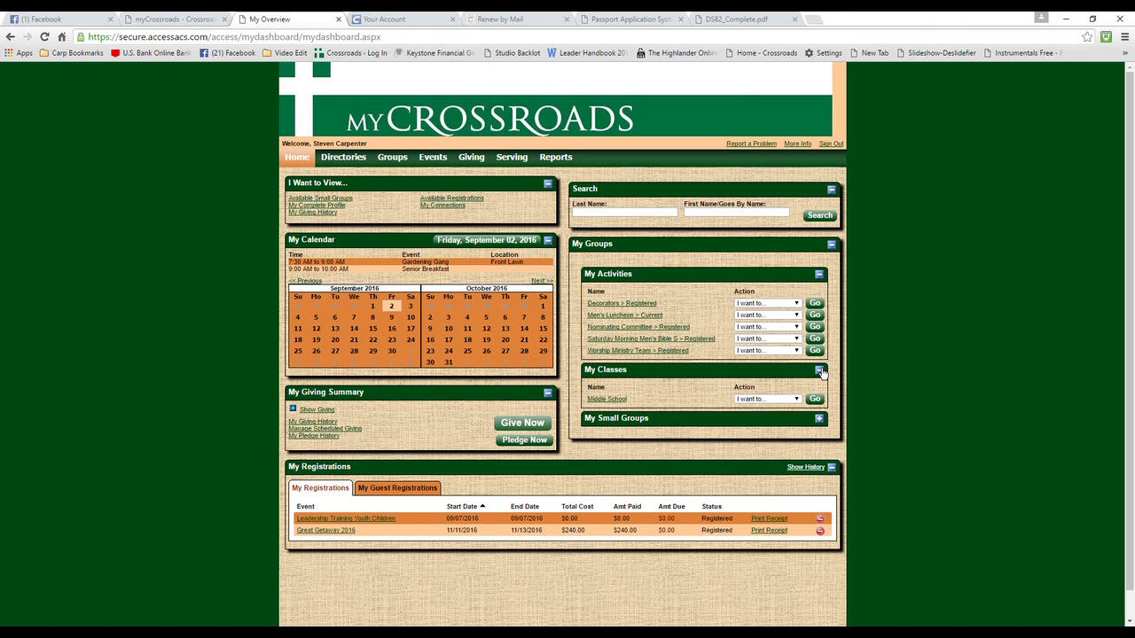
{"action": "left_click", "coordinate": [820, 420]}
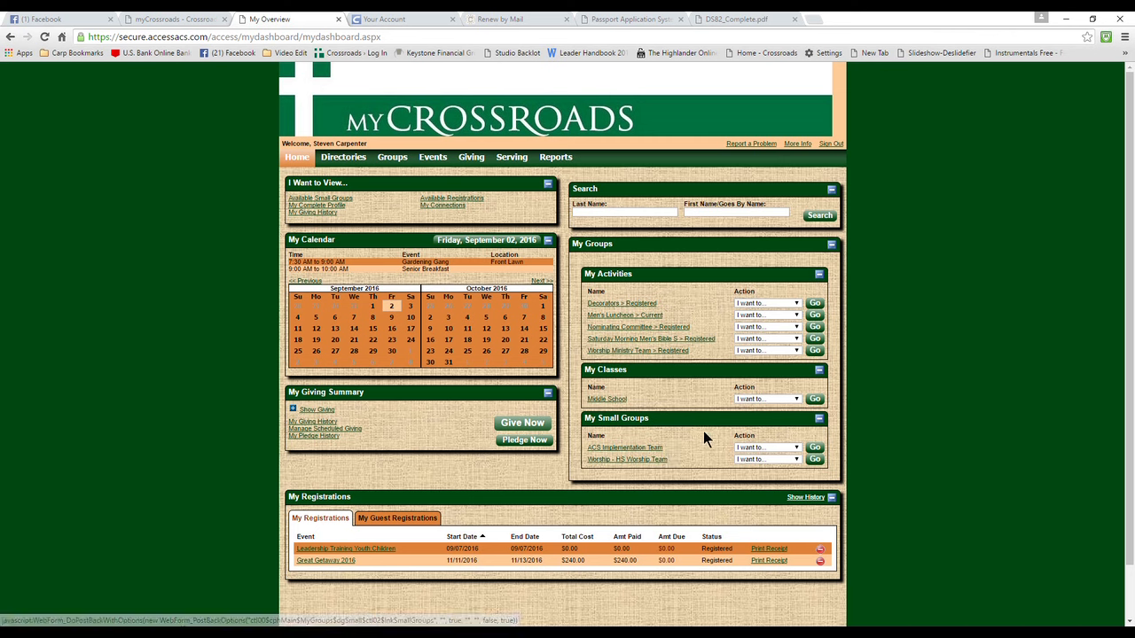
{"action": "left_click", "coordinate": [625, 450]}
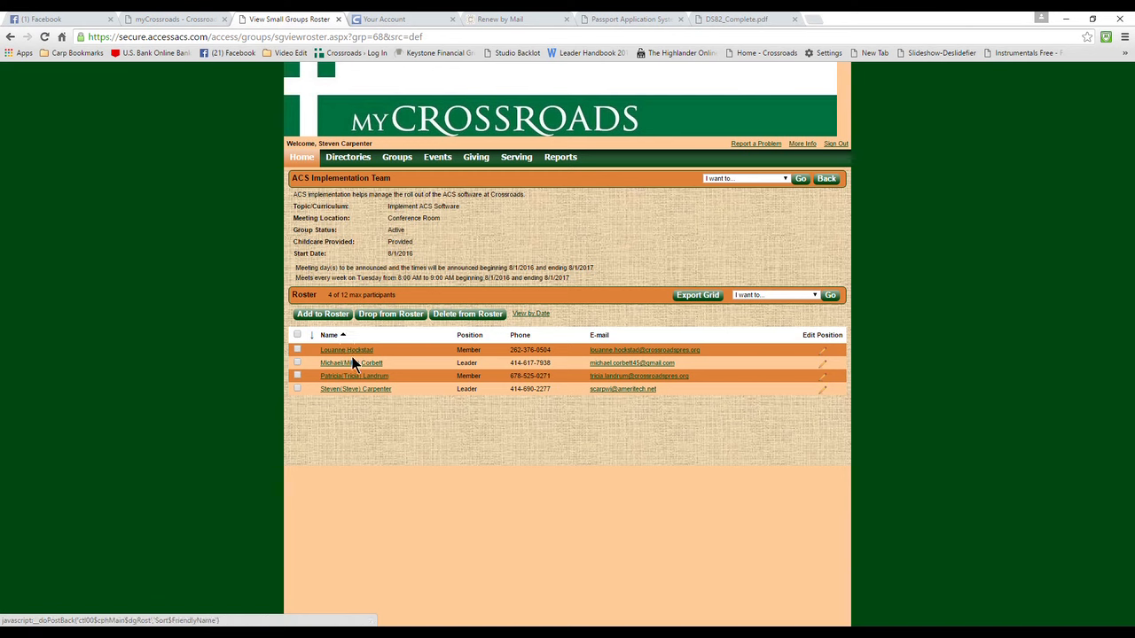
Step: Search for a person by last and first name and add them to the roster as of 9/2/2016
{"action": "left_click", "coordinate": [330, 315]}
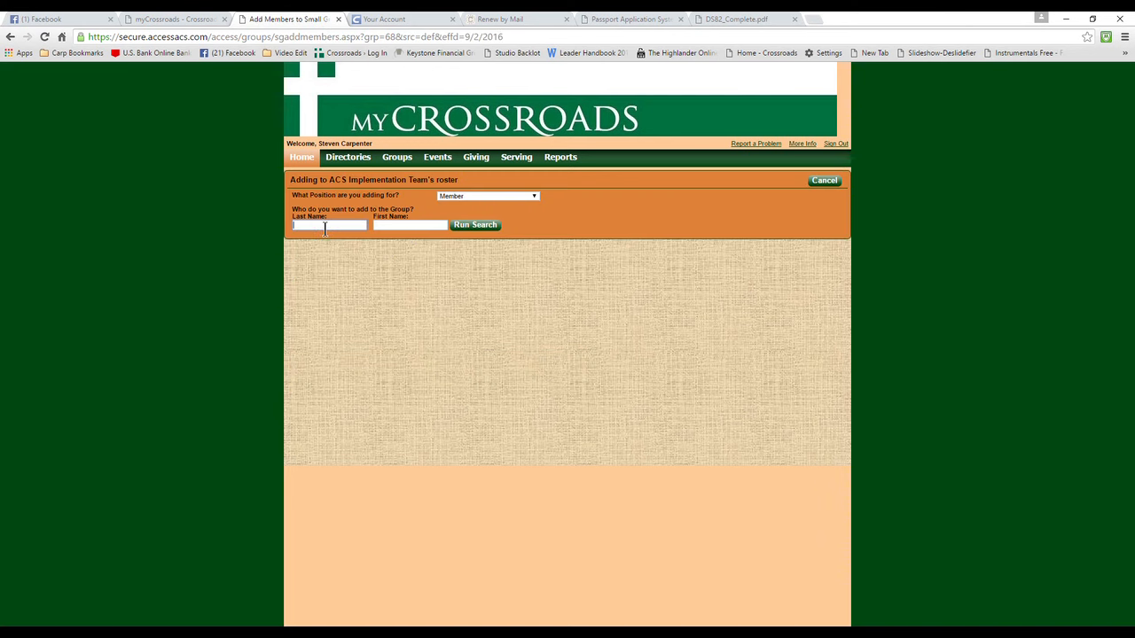
{"action": "type", "text": "carp"}
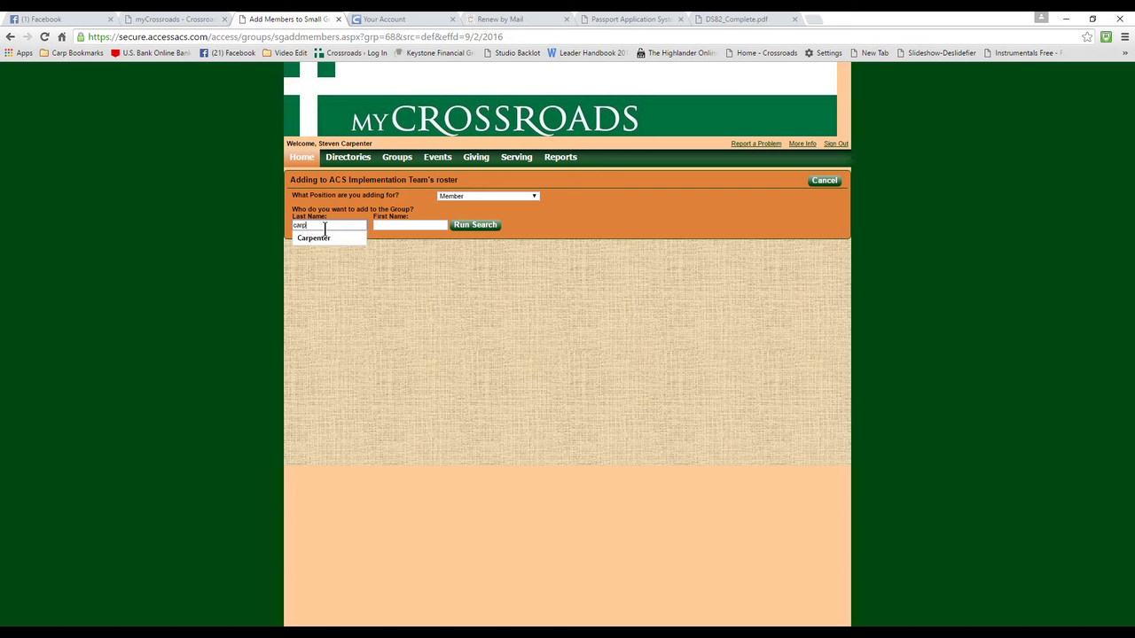
{"action": "type", "text": "enter"}
{"action": "key", "text": "Tab"}
{"action": "type", "text": "abigail"}
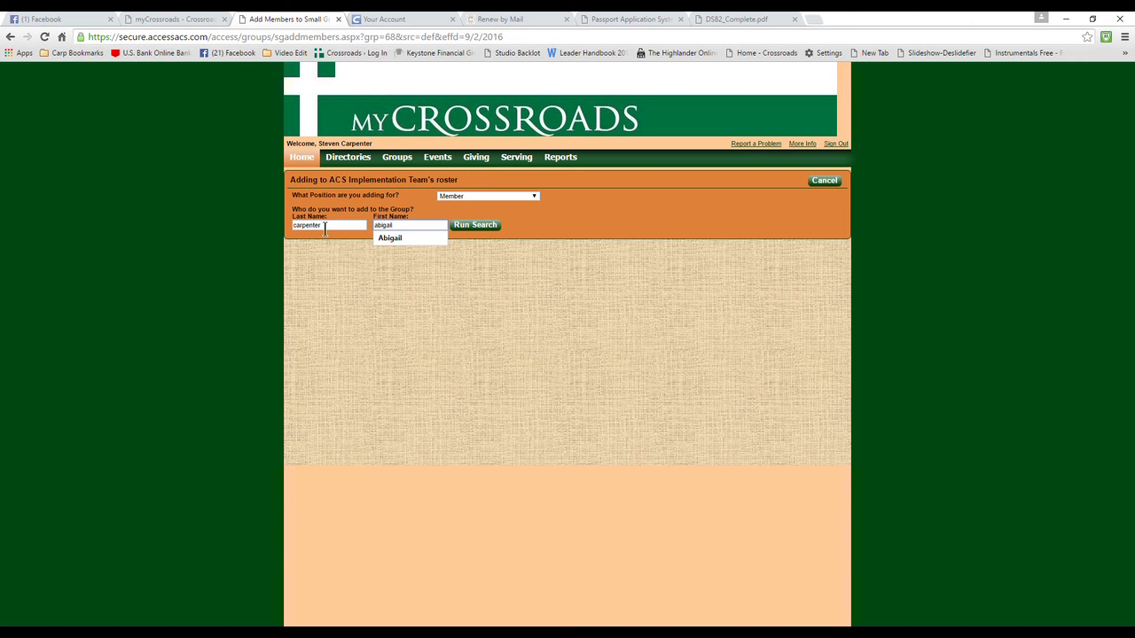
{"action": "left_click", "coordinate": [467, 226]}
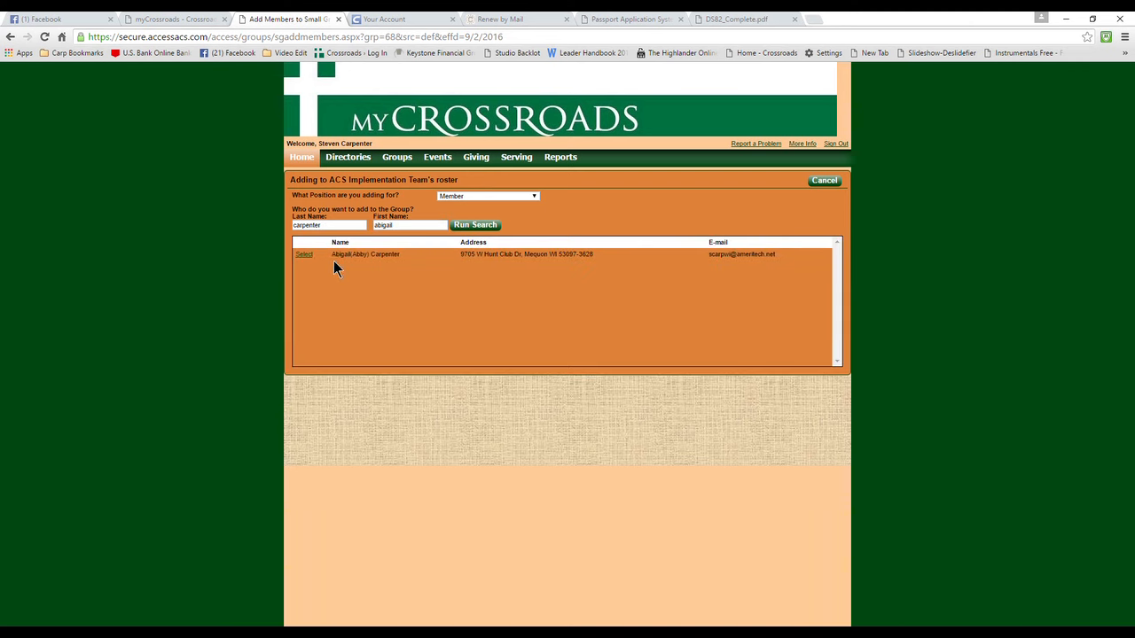
{"action": "left_click", "coordinate": [305, 256]}
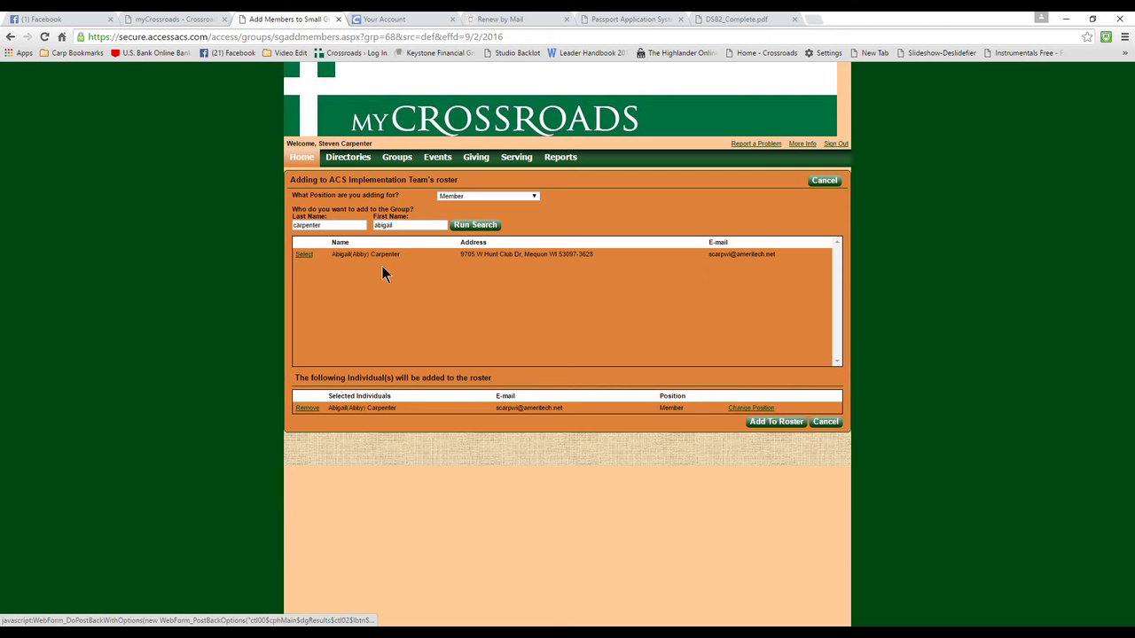
{"action": "left_click", "coordinate": [765, 425]}
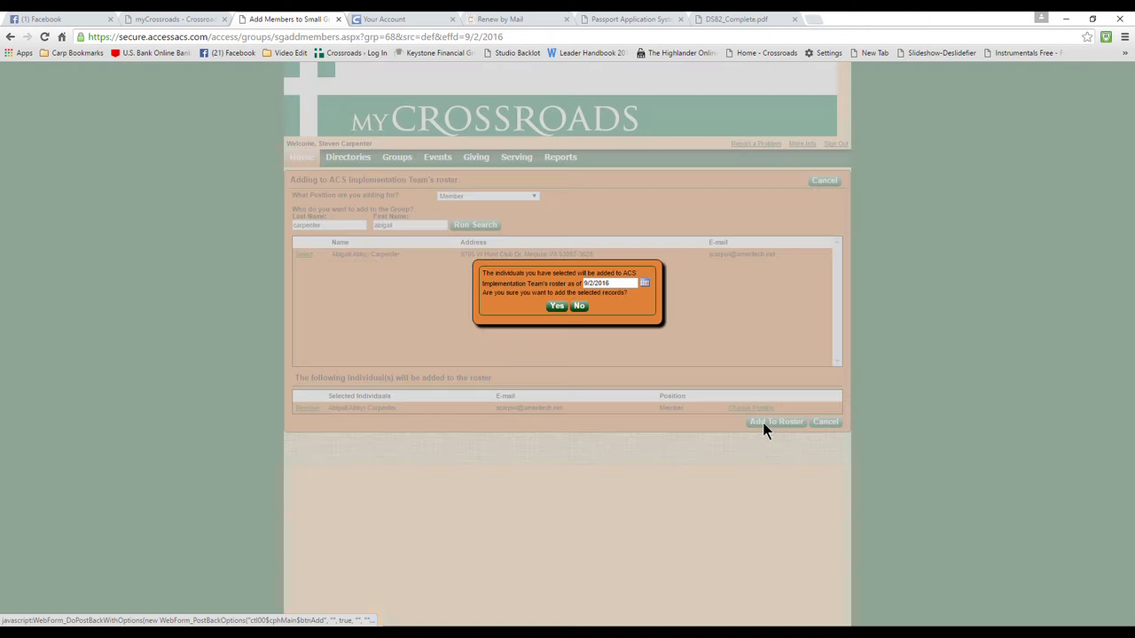
{"action": "left_click", "coordinate": [555, 307]}
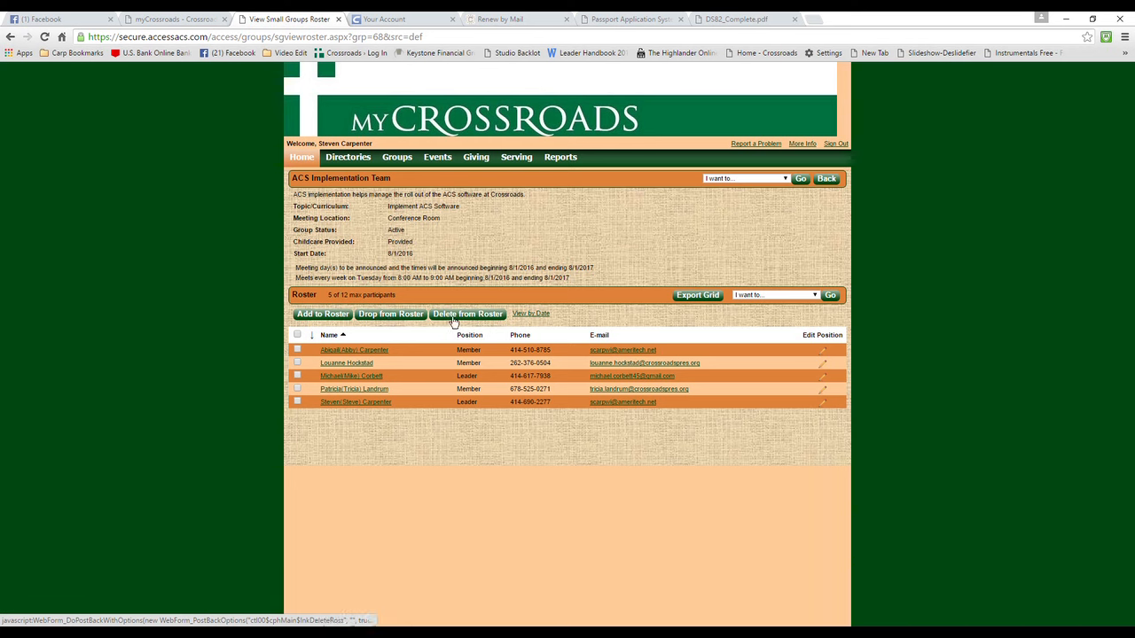
Step: Delete the newly added member from the roster and confirm the deletion
{"action": "left_click", "coordinate": [297, 351]}
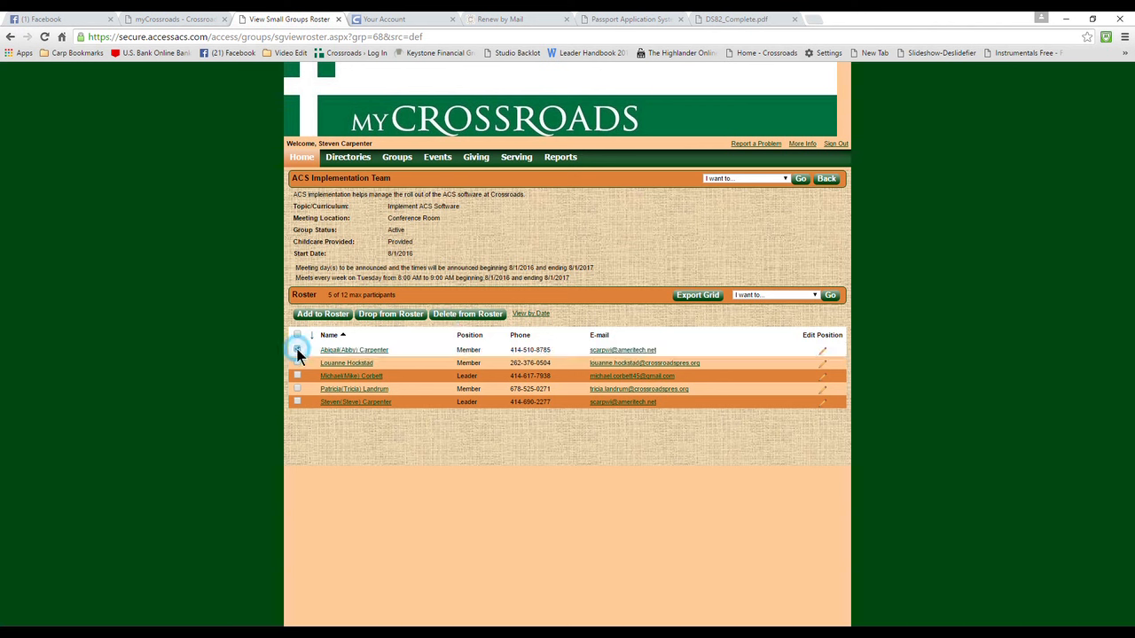
{"action": "left_click", "coordinate": [456, 318]}
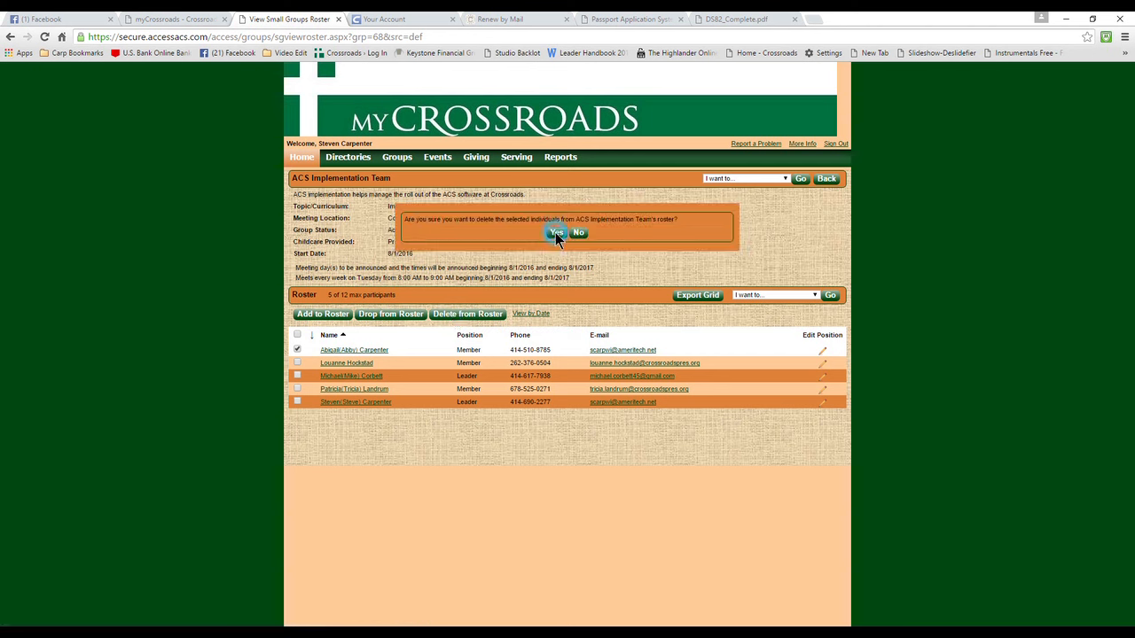
{"action": "left_click", "coordinate": [555, 232]}
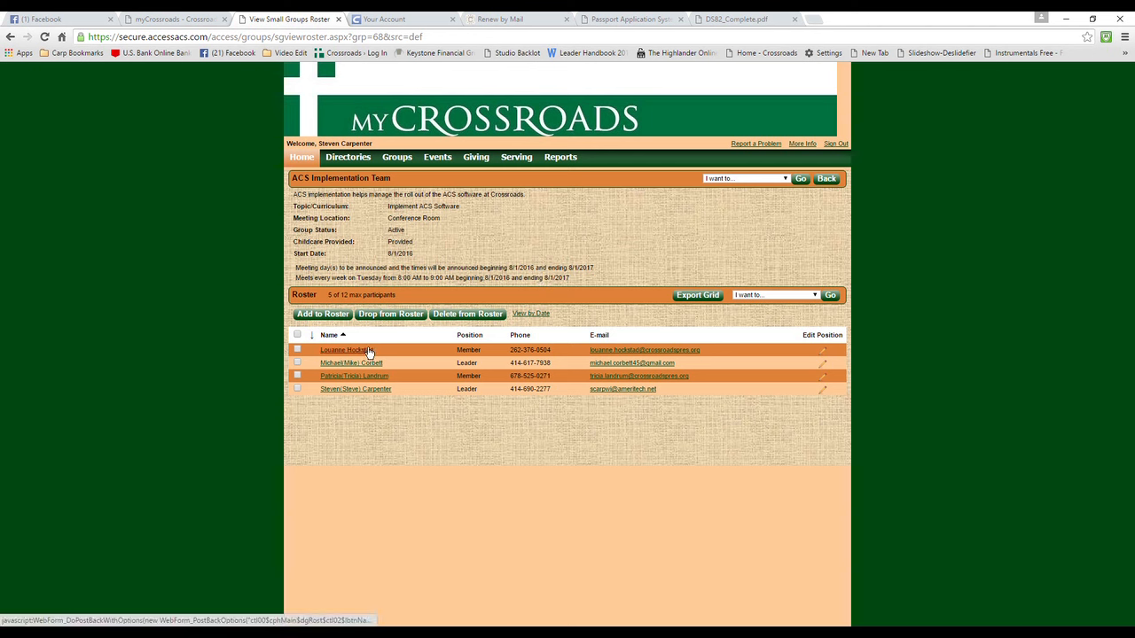
Step: Set the first row's Position to Assistant and update it
{"action": "left_click", "coordinate": [823, 355]}
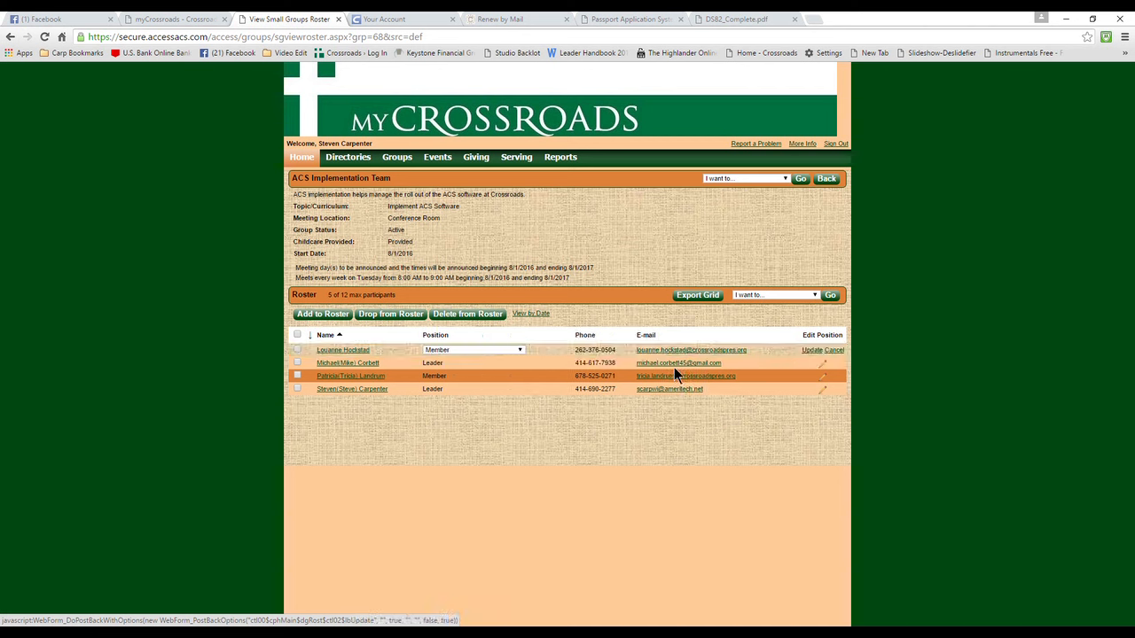
{"action": "left_click", "coordinate": [521, 351]}
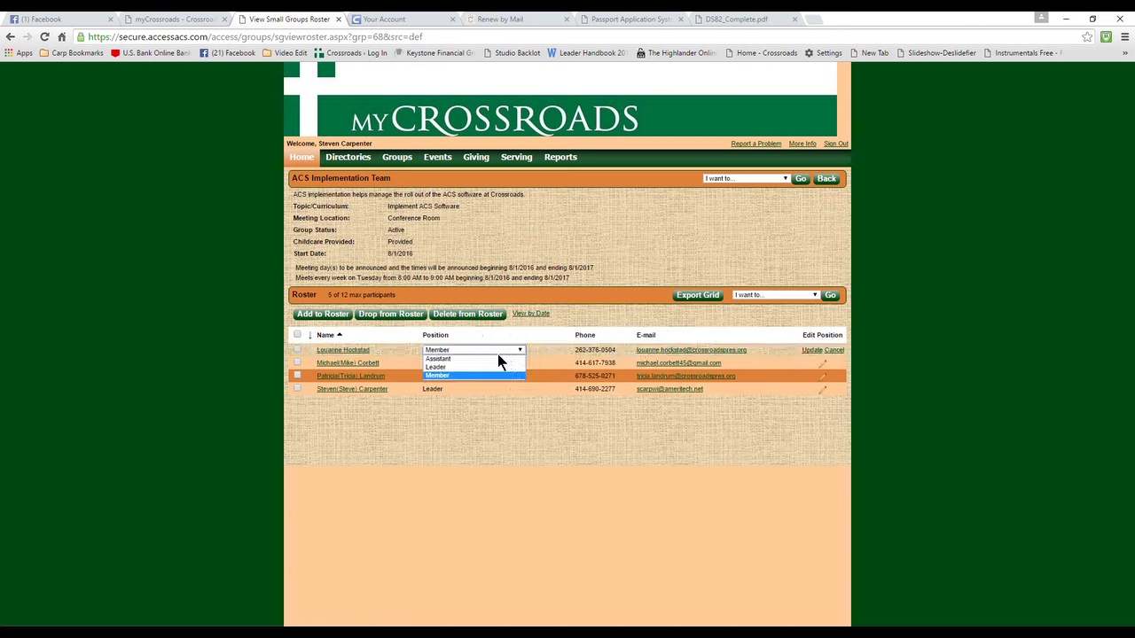
{"action": "left_click", "coordinate": [476, 365]}
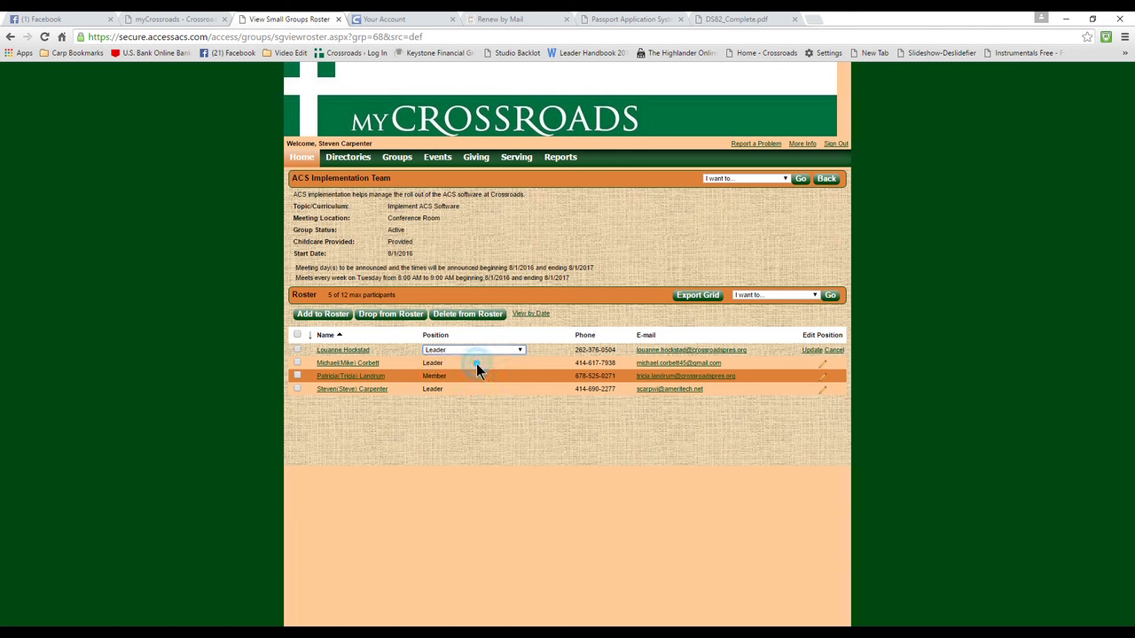
{"action": "left_click", "coordinate": [504, 349]}
{"action": "left_click", "coordinate": [479, 361]}
{"action": "left_click", "coordinate": [812, 351]}
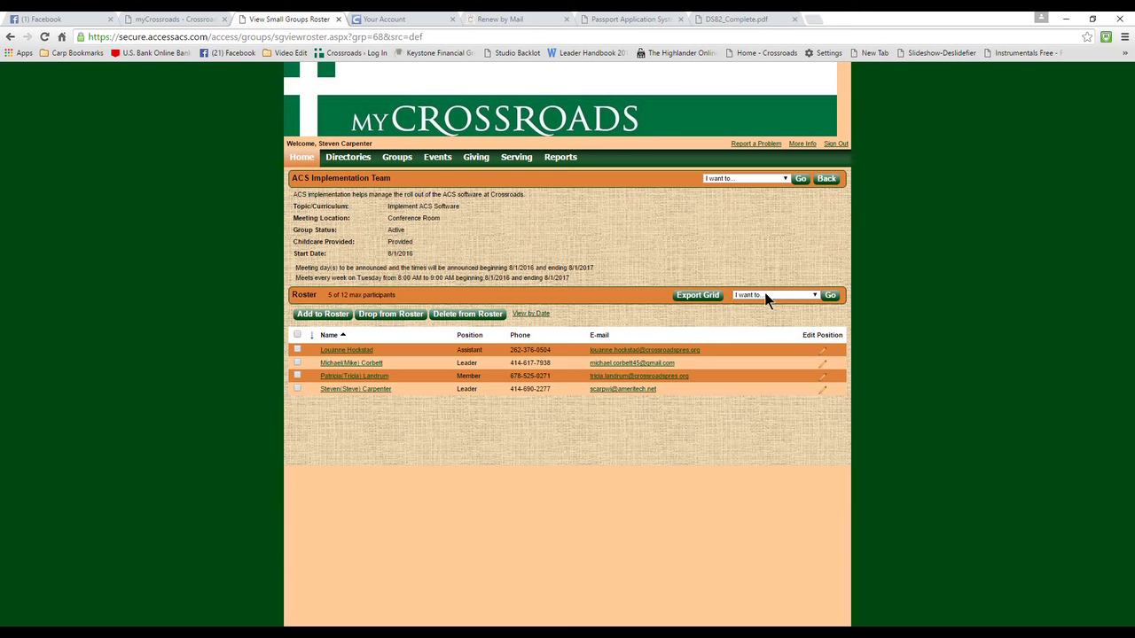
Step: Run Mark Attendance from the roster's 'I want to...' action list
{"action": "left_click", "coordinate": [815, 296]}
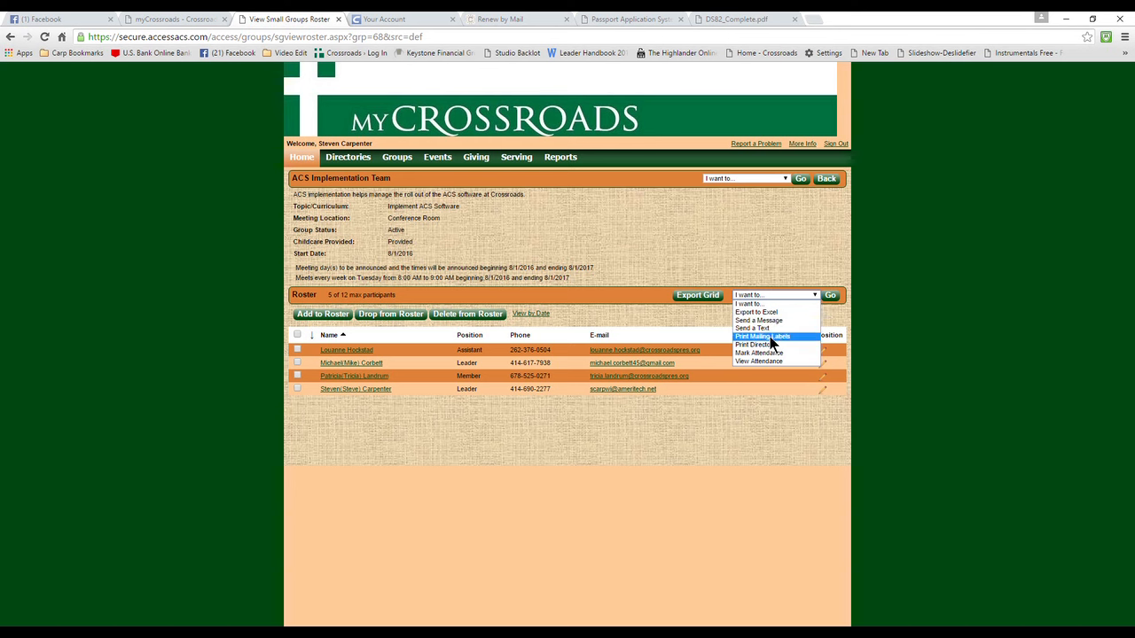
{"action": "left_click", "coordinate": [749, 353]}
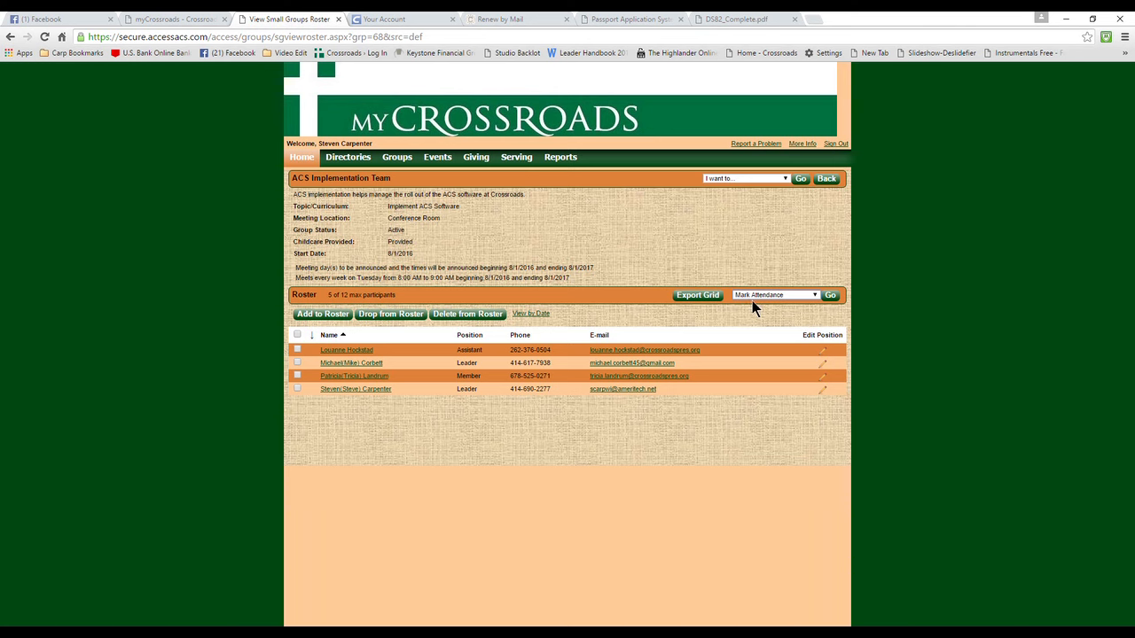
{"action": "left_click", "coordinate": [828, 297]}
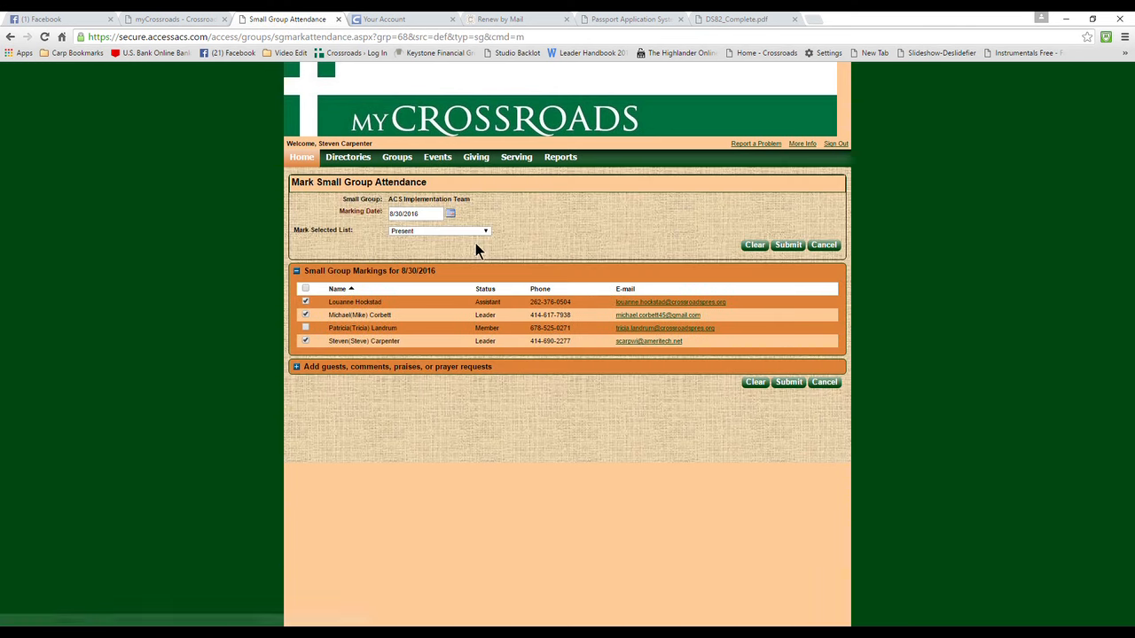
Step: Set the attendance marking date to 9/2/2016 with the status kept as Present
{"action": "left_click", "coordinate": [451, 214]}
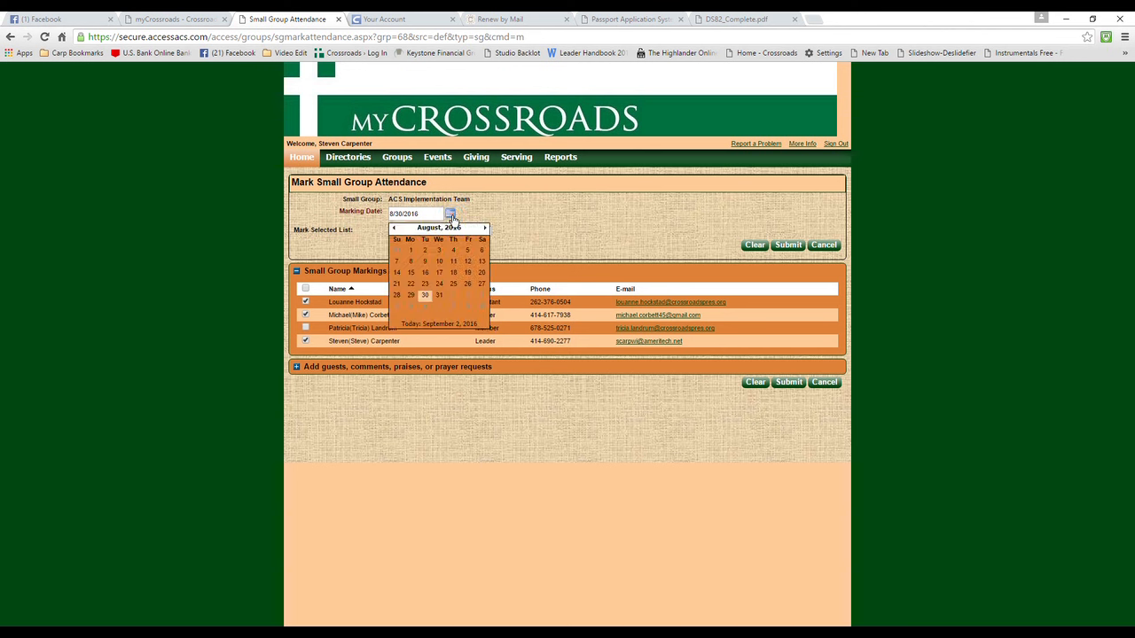
{"action": "left_click", "coordinate": [451, 300]}
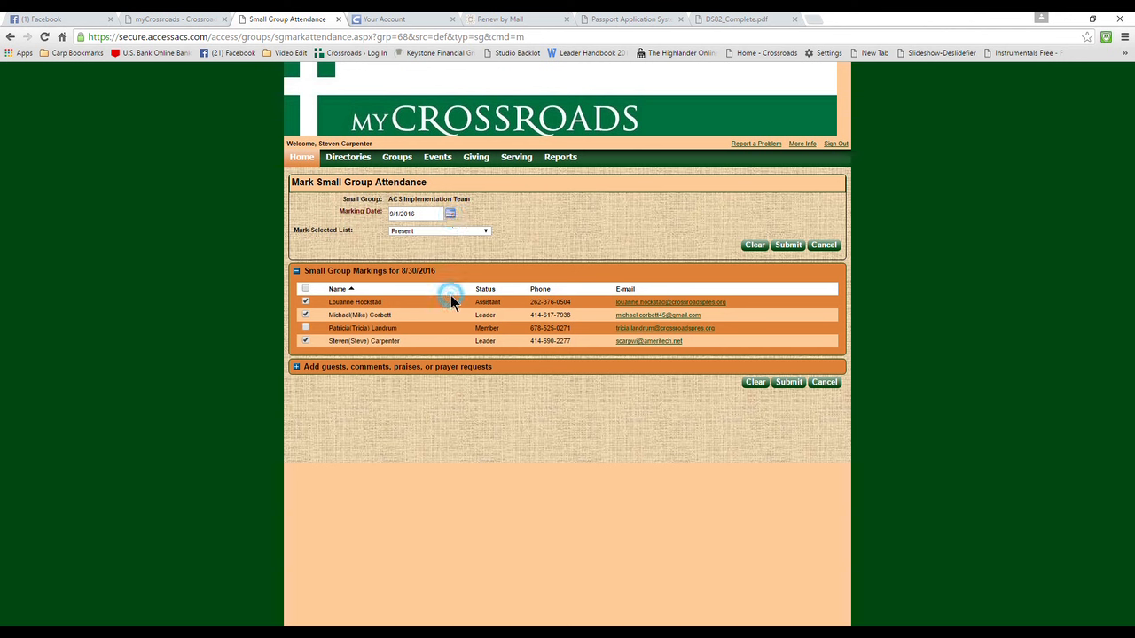
{"action": "left_click", "coordinate": [450, 213]}
{"action": "left_click", "coordinate": [457, 247]}
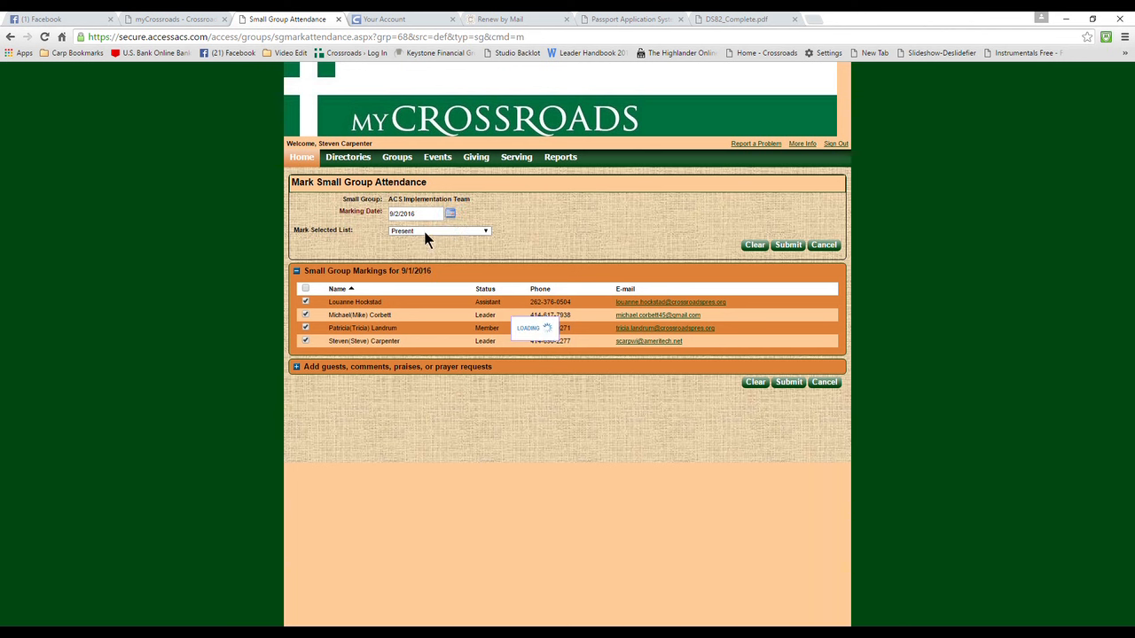
{"action": "left_click", "coordinate": [485, 232]}
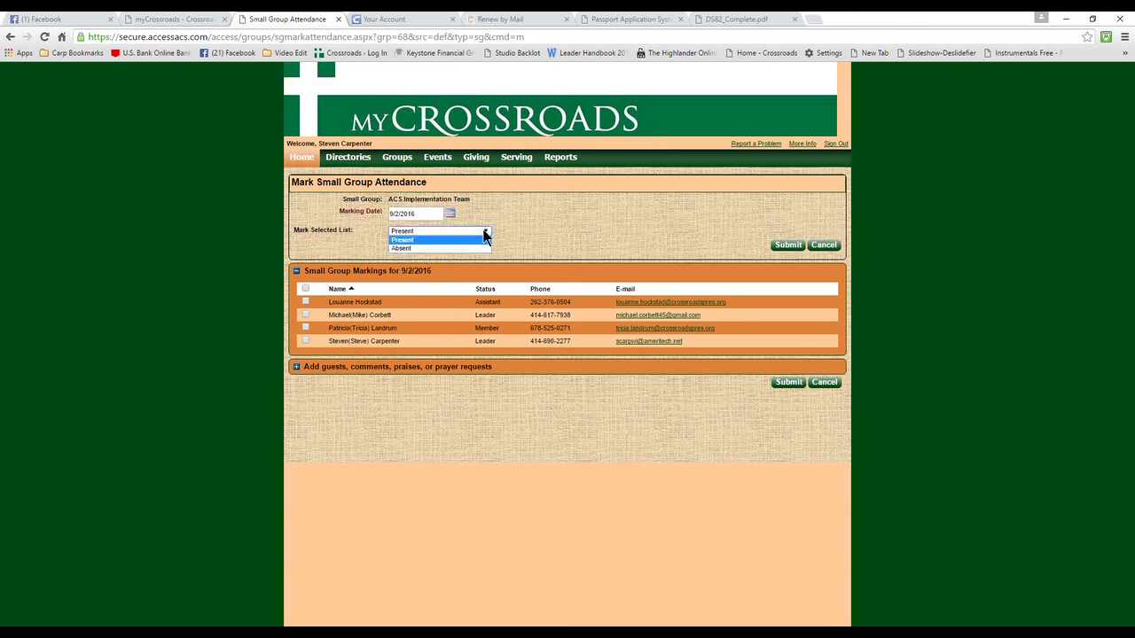
{"action": "left_click", "coordinate": [423, 241]}
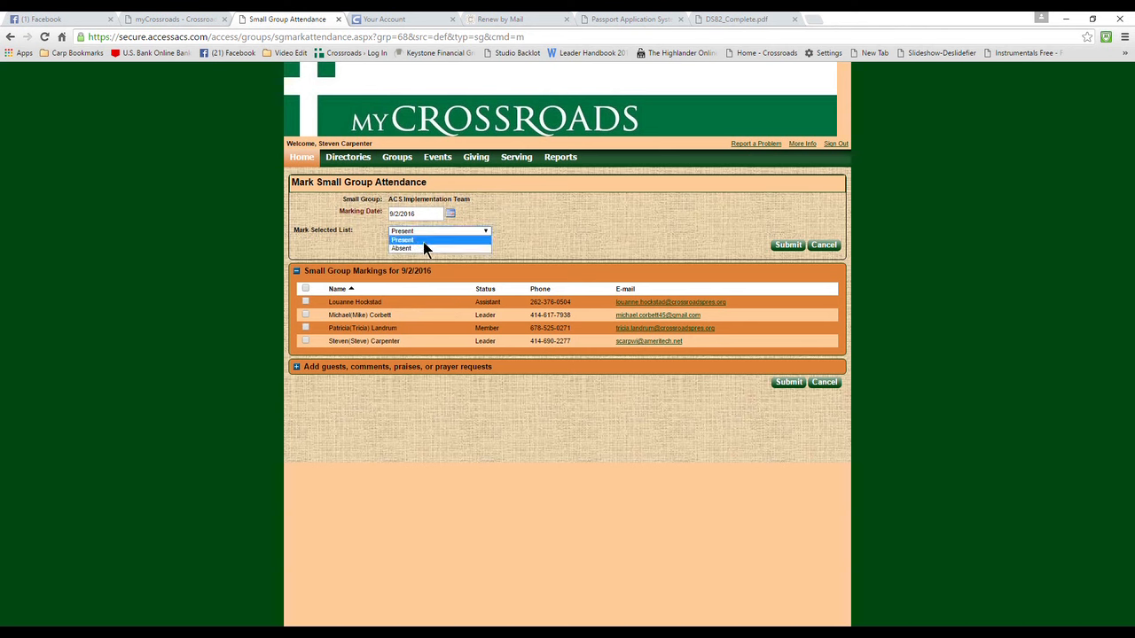
Step: Mark the first three members present and submit the attendance
{"action": "left_click", "coordinate": [305, 301]}
{"action": "left_click", "coordinate": [305, 315]}
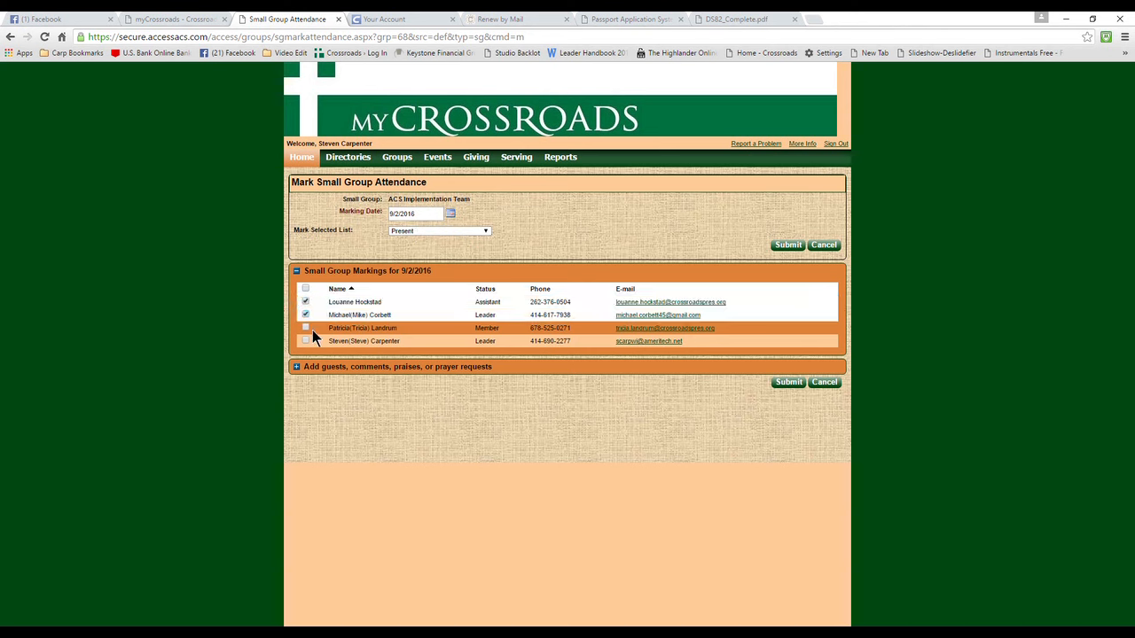
{"action": "left_click", "coordinate": [305, 329]}
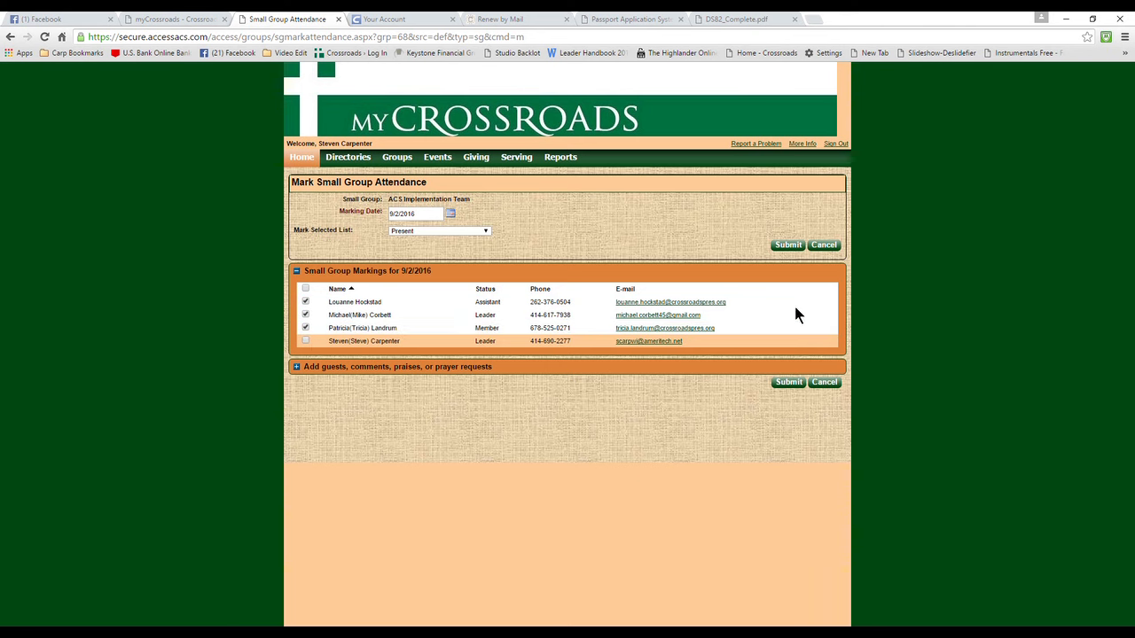
{"action": "left_click", "coordinate": [789, 383]}
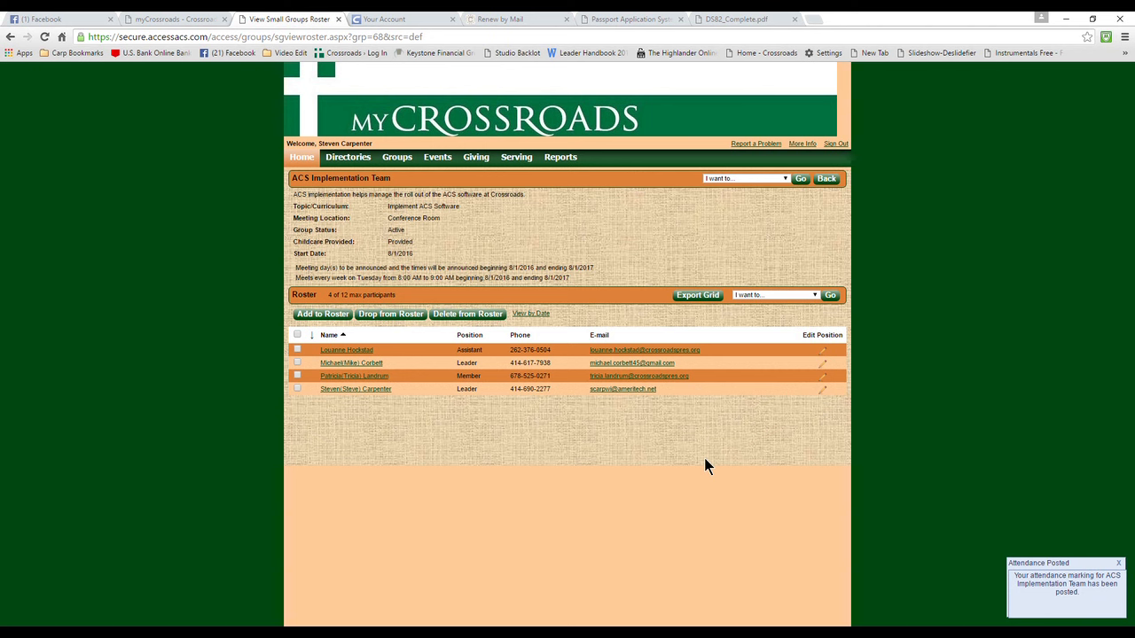
Step: Choose Send a Message from the roster actions, select the recipient members, and open the message form
{"action": "left_click", "coordinate": [813, 292]}
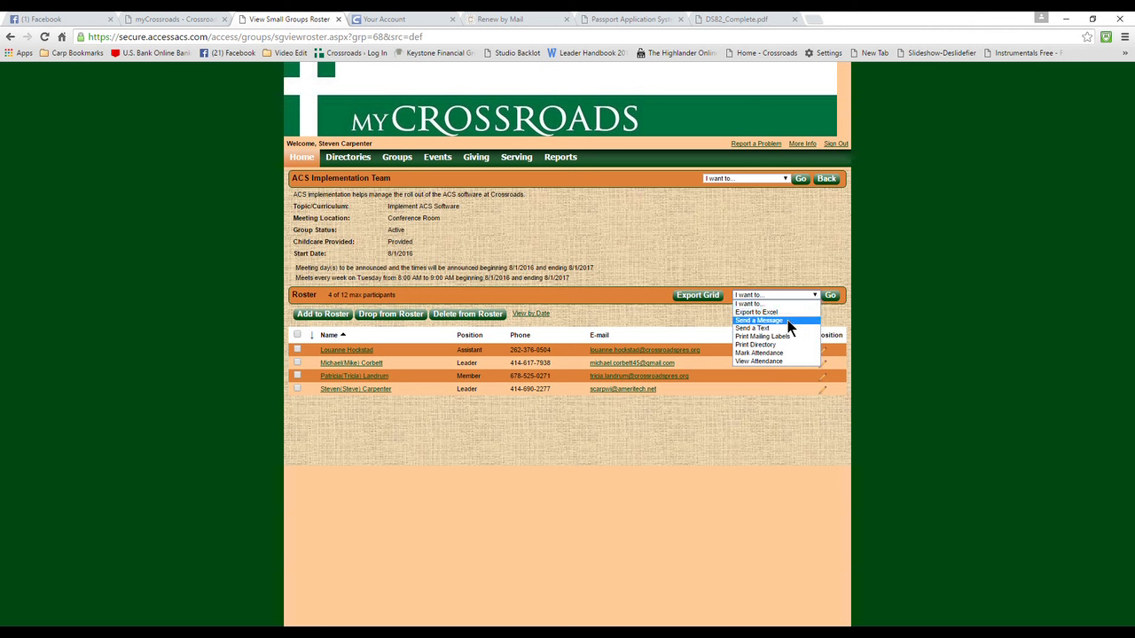
{"action": "left_click", "coordinate": [787, 320]}
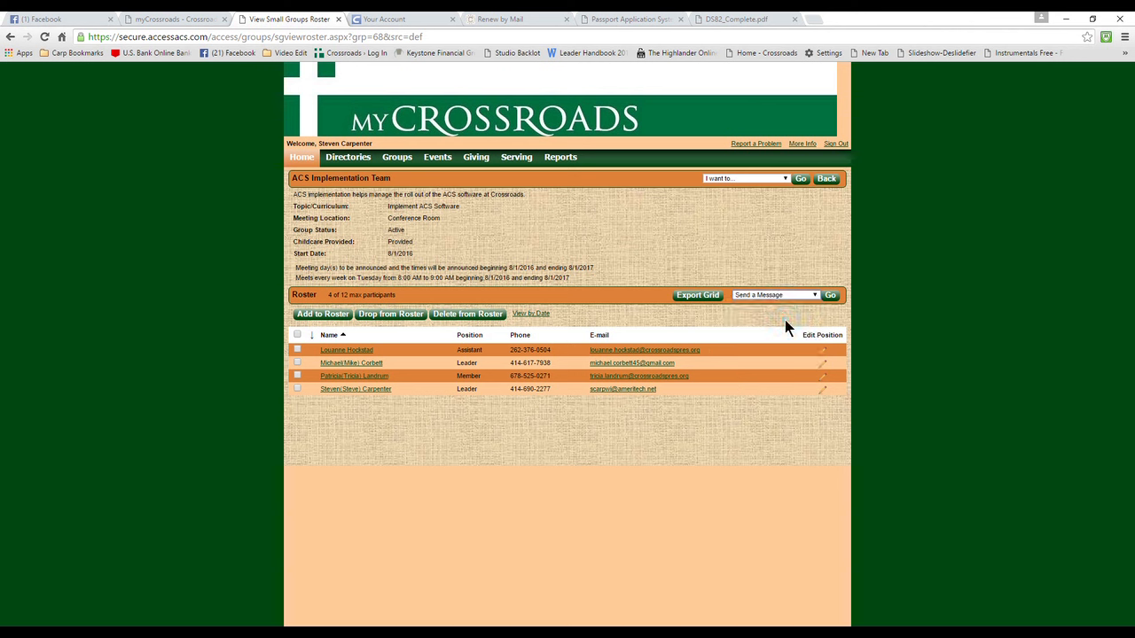
{"action": "left_click", "coordinate": [829, 298]}
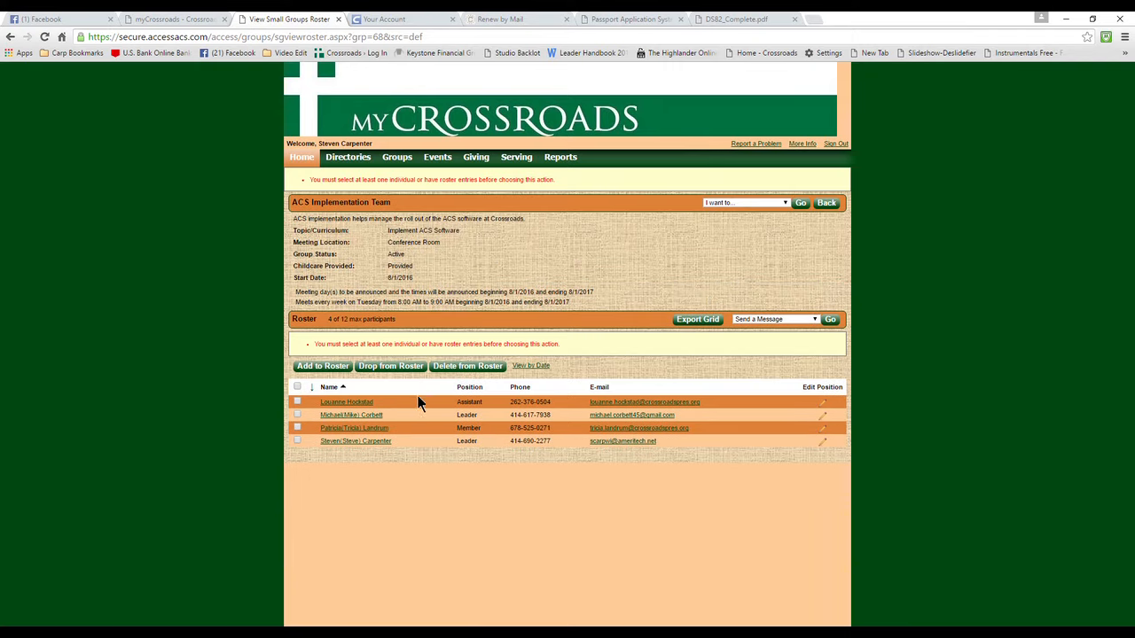
{"action": "left_click", "coordinate": [297, 387]}
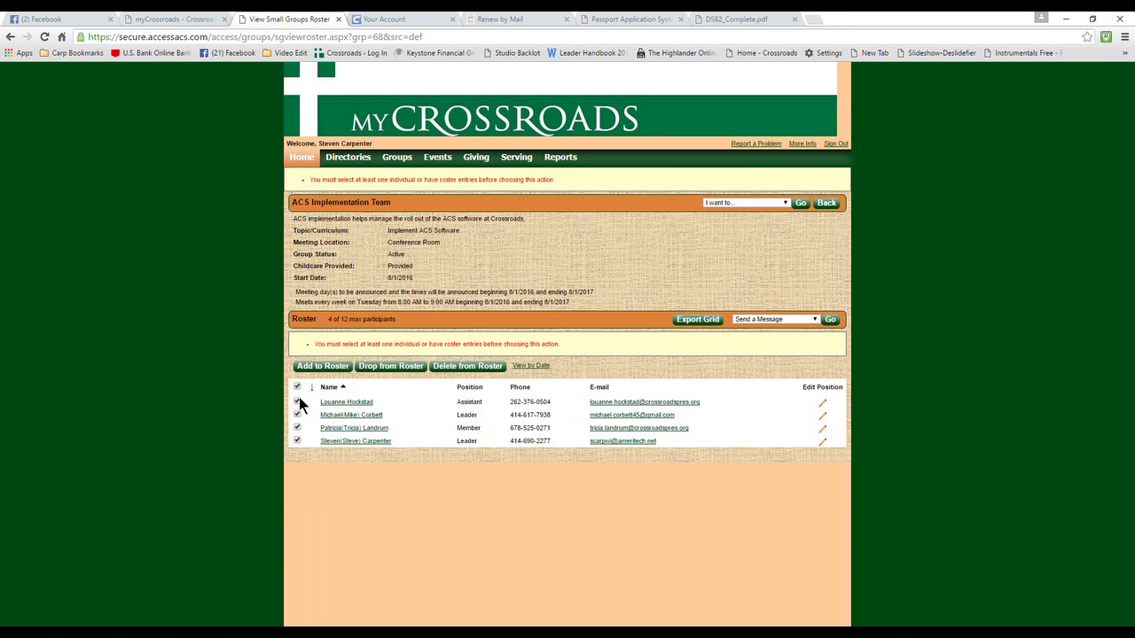
{"action": "left_click", "coordinate": [297, 402]}
{"action": "left_click", "coordinate": [297, 415]}
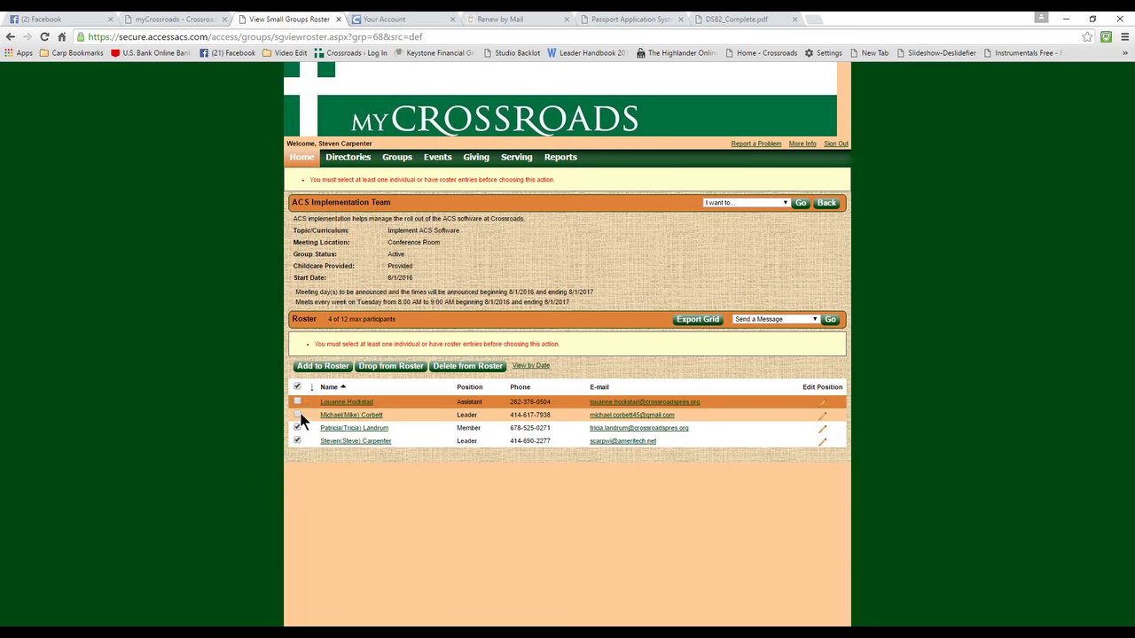
{"action": "left_click", "coordinate": [829, 320]}
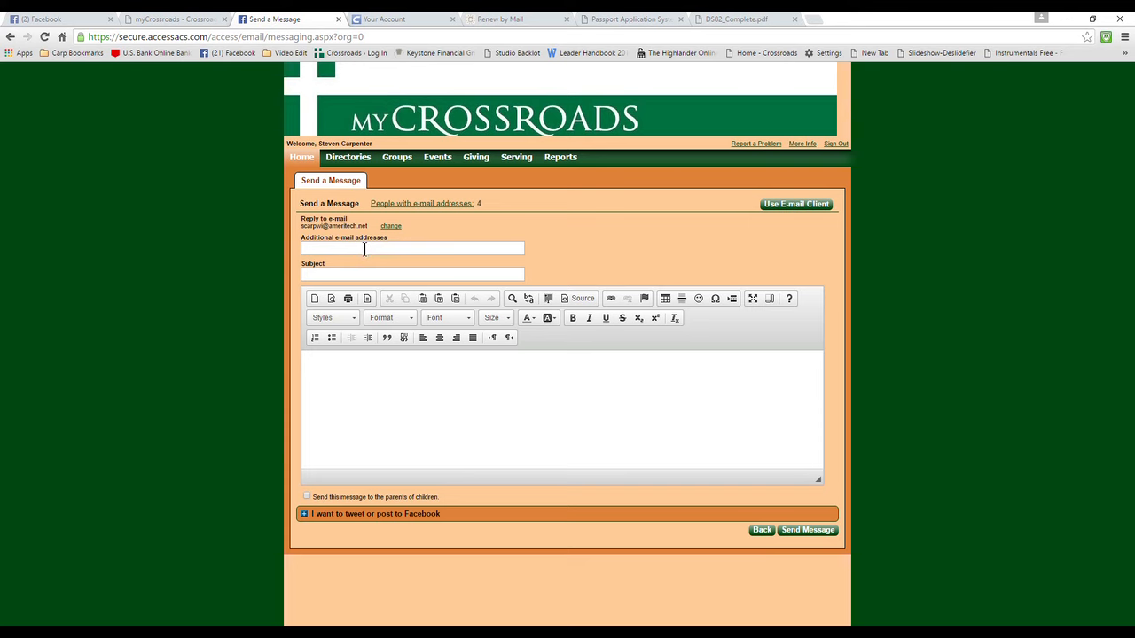
Step: Enter 'Test Message' as the subject and 'please ignore' as the message body
{"action": "left_click", "coordinate": [336, 276]}
{"action": "type", "text": "Tes"}
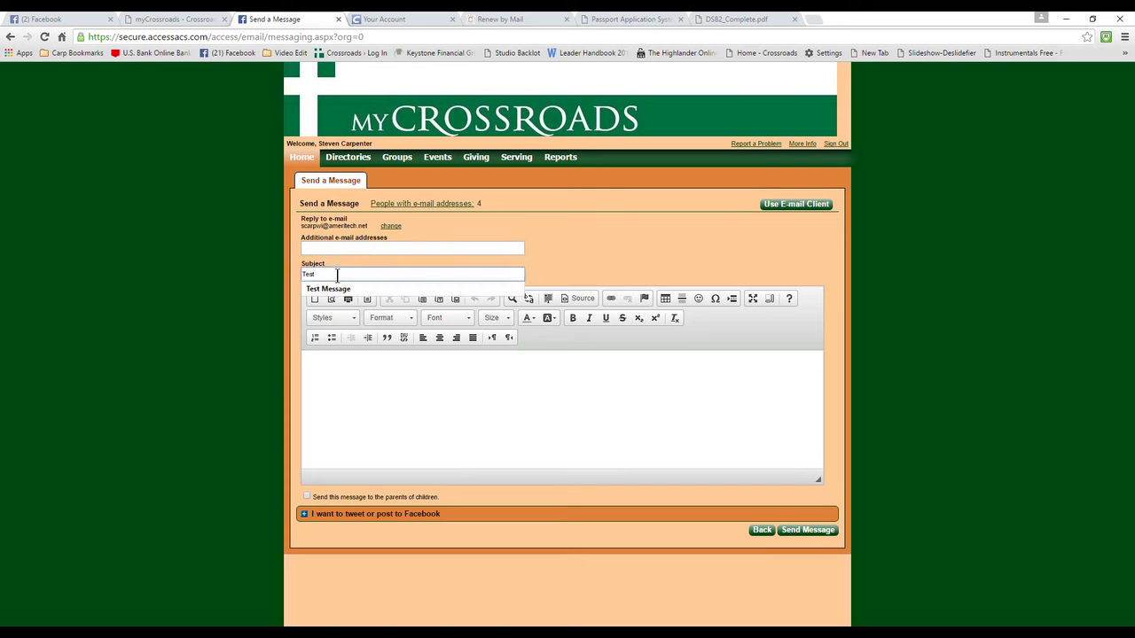
{"action": "type", "text": "t"}
{"action": "left_click", "coordinate": [331, 292]}
{"action": "left_click", "coordinate": [337, 360]}
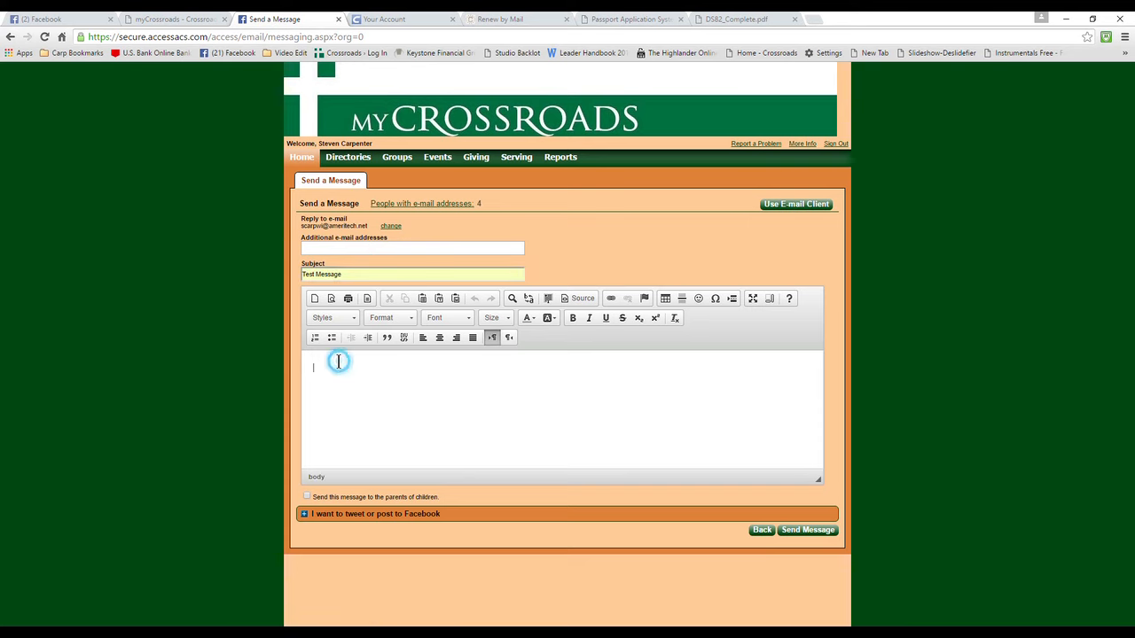
{"action": "type", "text": "please ignore"}
Step: Leave the children's parents option unchecked and send the e-mail to the 4 roster members
{"action": "left_click", "coordinate": [308, 497]}
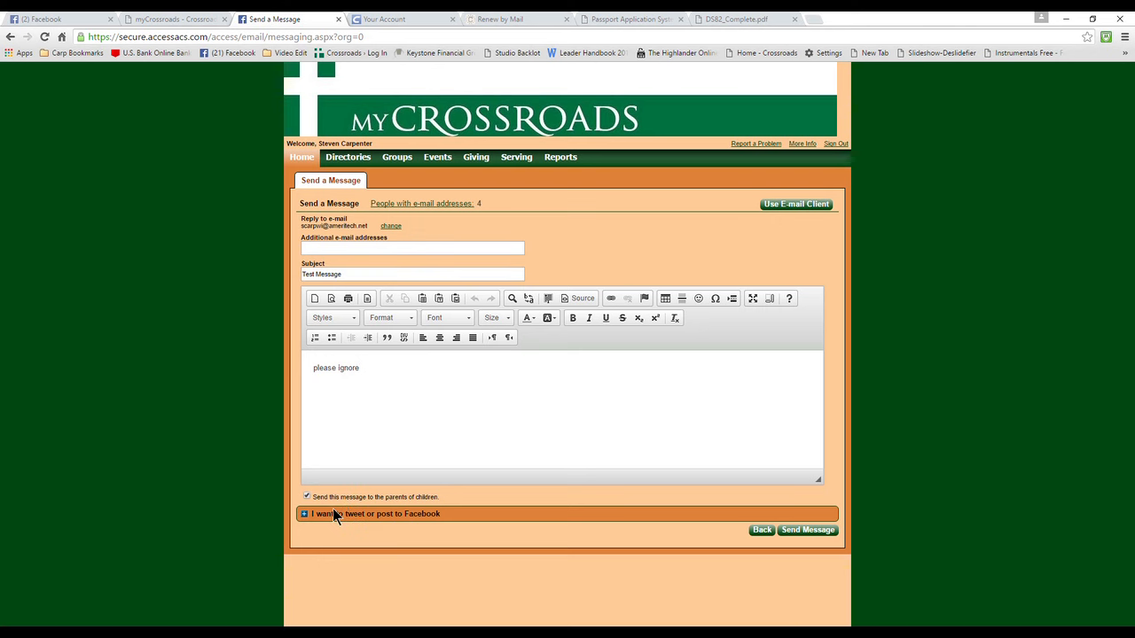
{"action": "left_click", "coordinate": [306, 497]}
{"action": "left_click", "coordinate": [802, 530]}
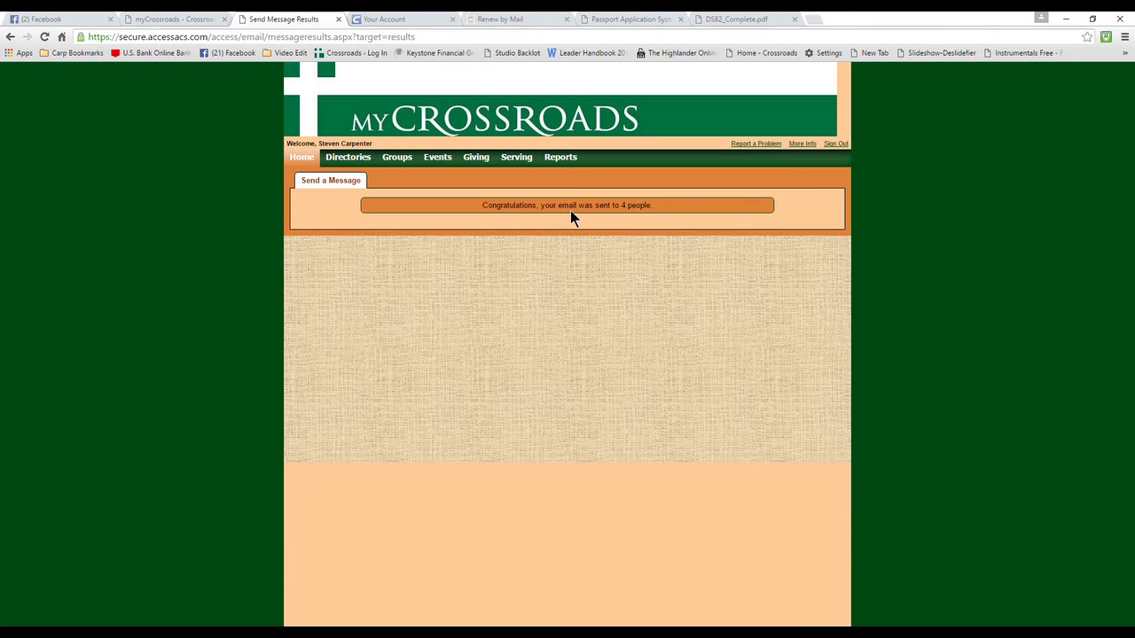
{"action": "mouse_move", "coordinate": [396, 161]}
Step: From My Groups, open ACS Implementation Team and choose Edit Group from the 'I want to...' menu
{"action": "left_click", "coordinate": [401, 175]}
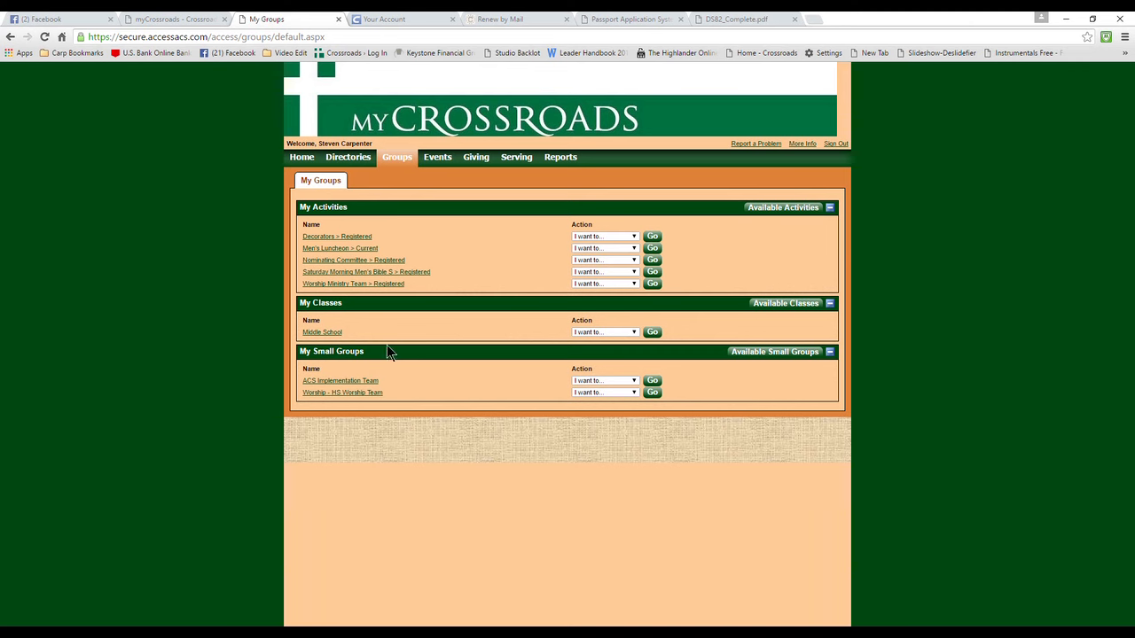
{"action": "left_click", "coordinate": [344, 382]}
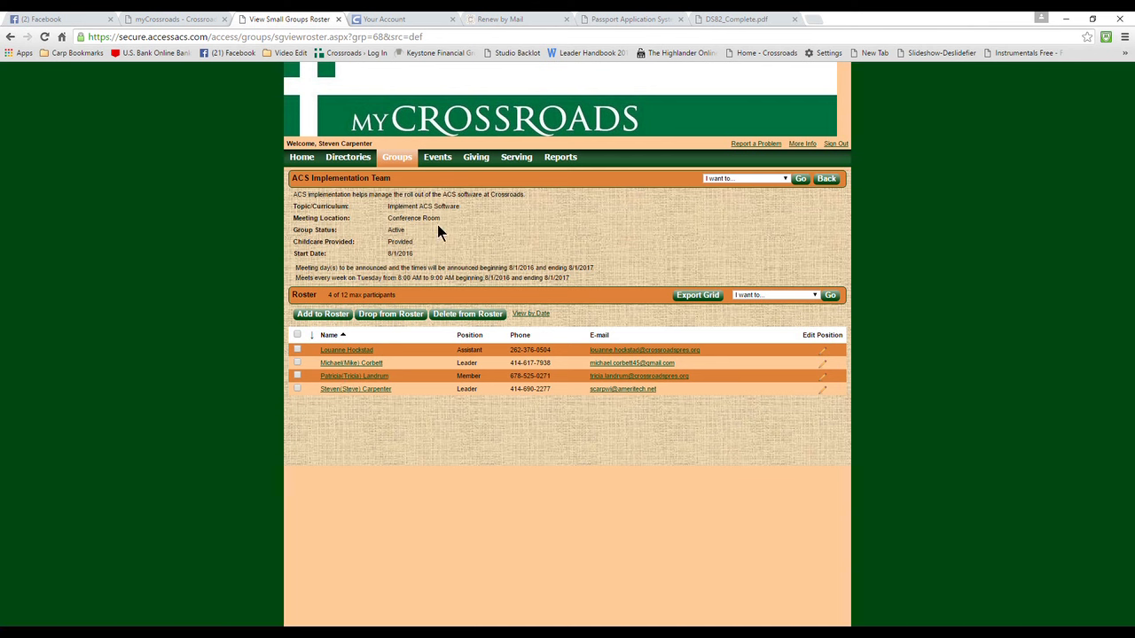
{"action": "left_click", "coordinate": [784, 178]}
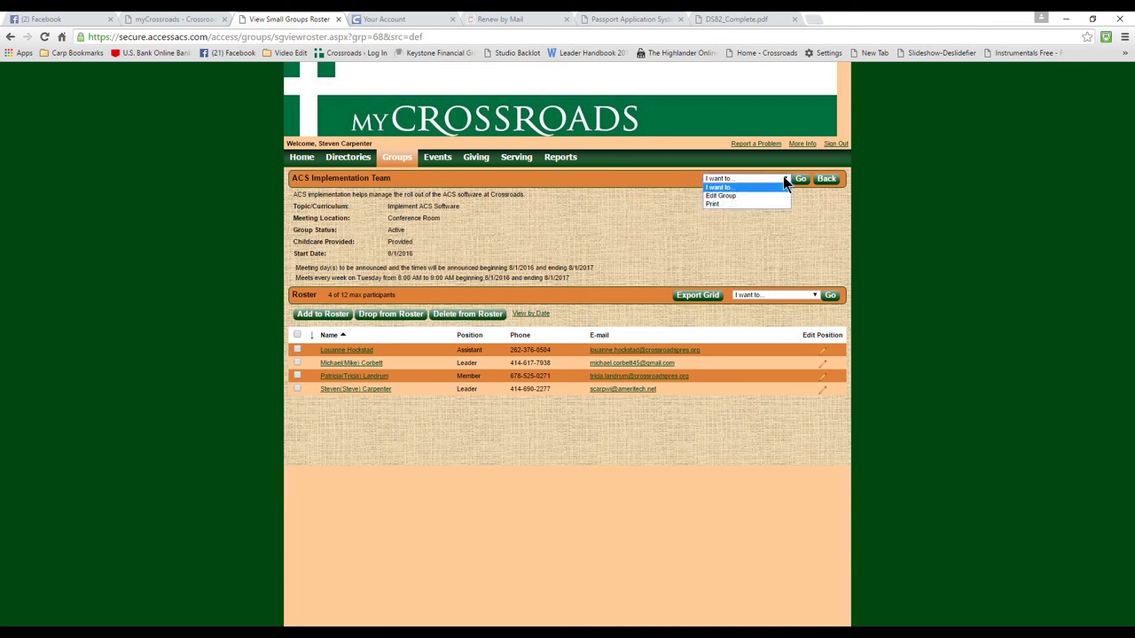
{"action": "left_click", "coordinate": [727, 195]}
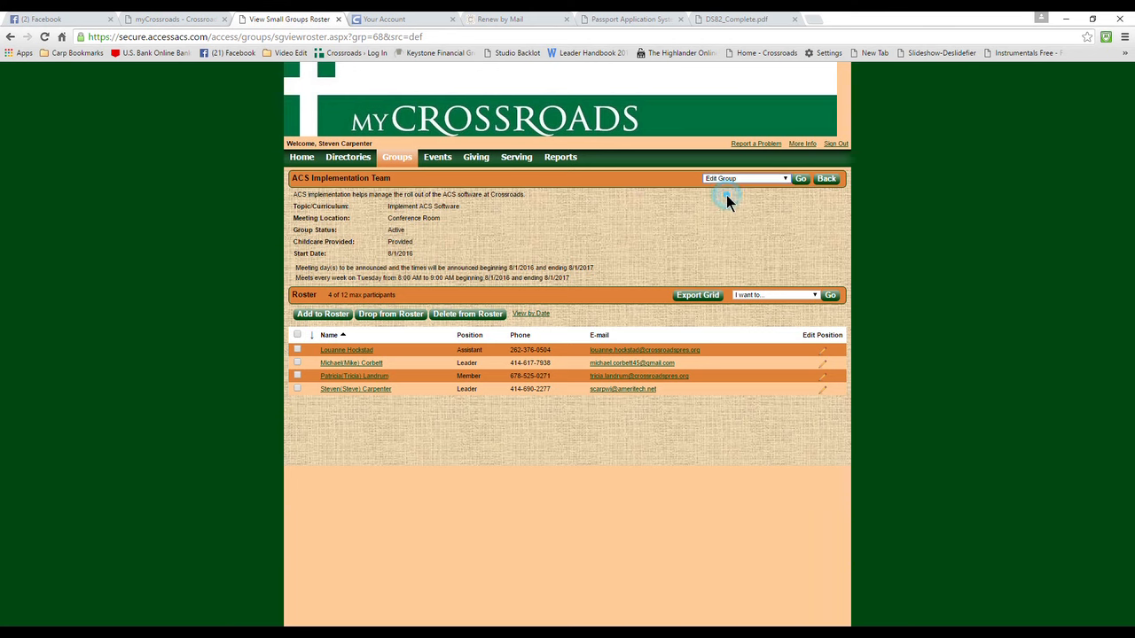
Step: Open the group's edit form and keep Admin Teams as the parent group
{"action": "left_click", "coordinate": [799, 179]}
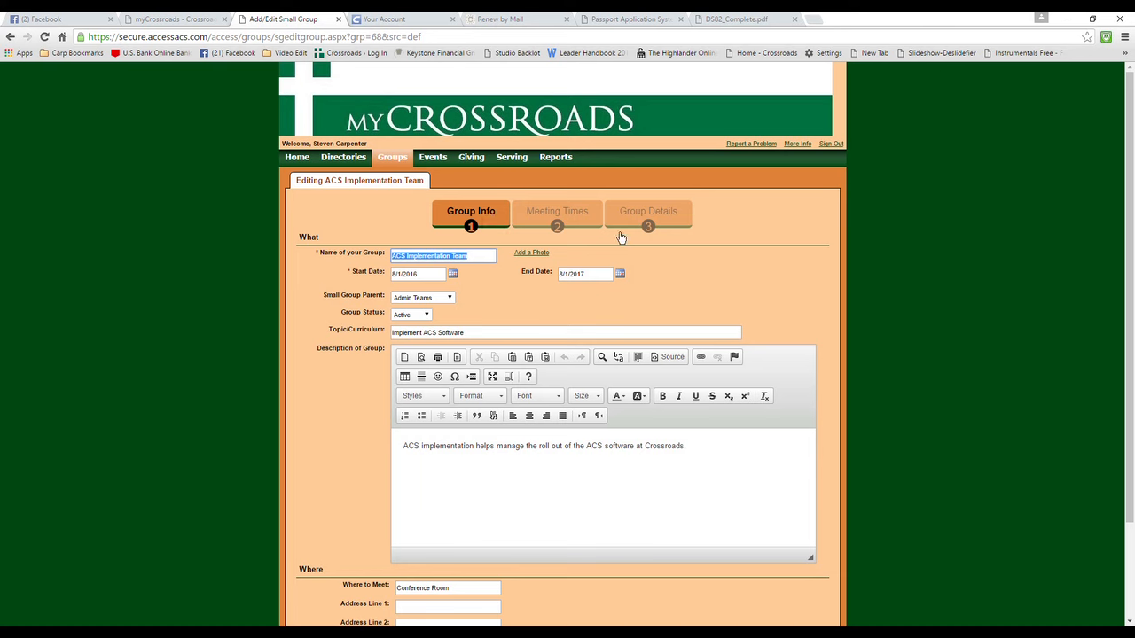
{"action": "left_click", "coordinate": [450, 299]}
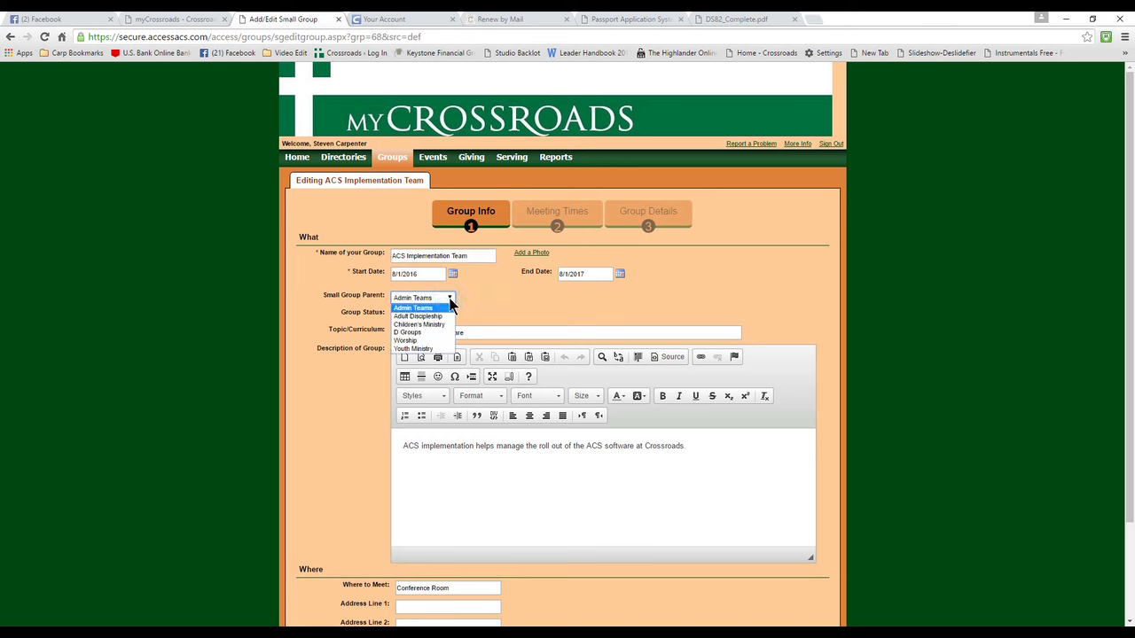
{"action": "left_click", "coordinate": [437, 308]}
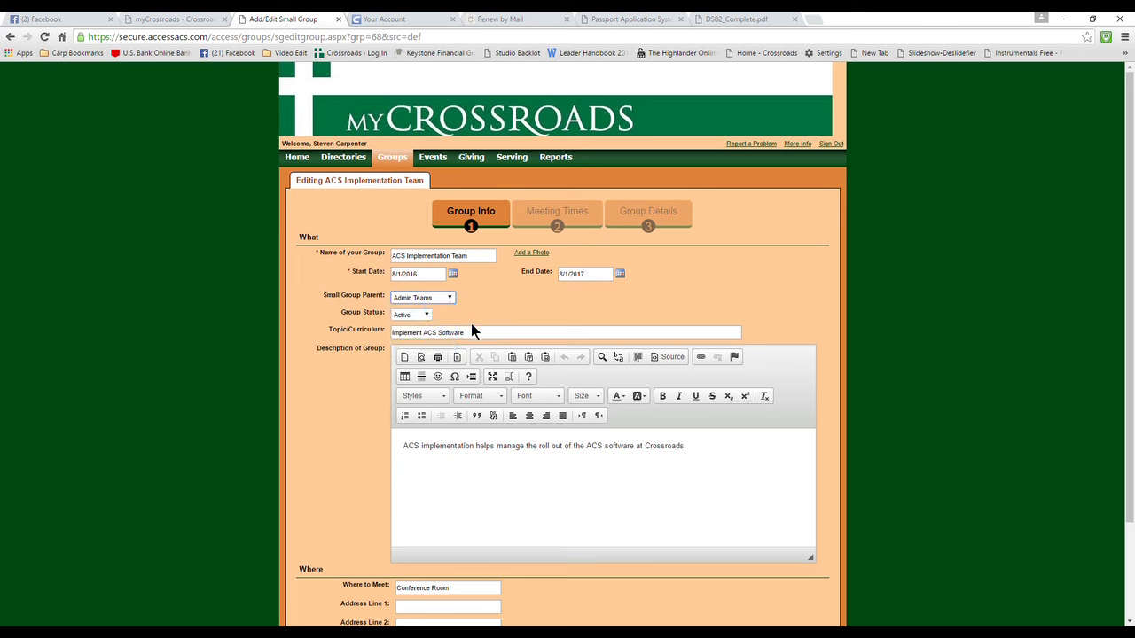
Step: Underline 'Crossroads.' at the end of the description and continue to Meeting Times
{"action": "left_click_drag", "start_coordinate": [403, 446], "coordinate": [688, 446]}
{"action": "left_click", "coordinate": [595, 449]}
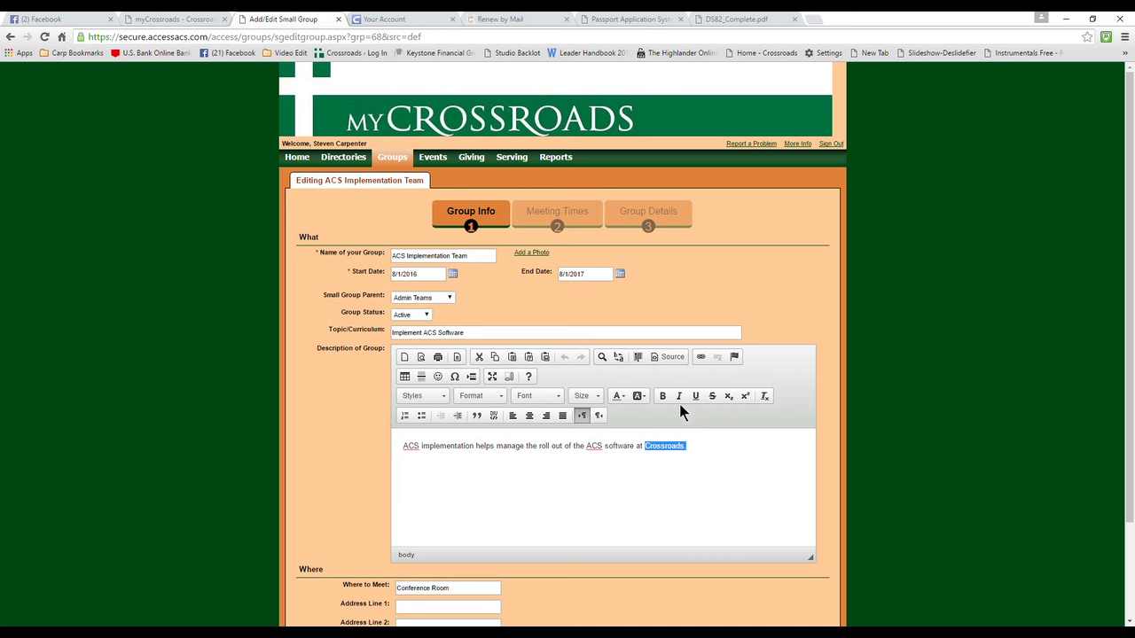
{"action": "left_click", "coordinate": [695, 395]}
{"action": "left_click", "coordinate": [674, 467]}
{"action": "scroll", "coordinate": [512, 510], "scroll_direction": "down", "scroll_amount": 2}
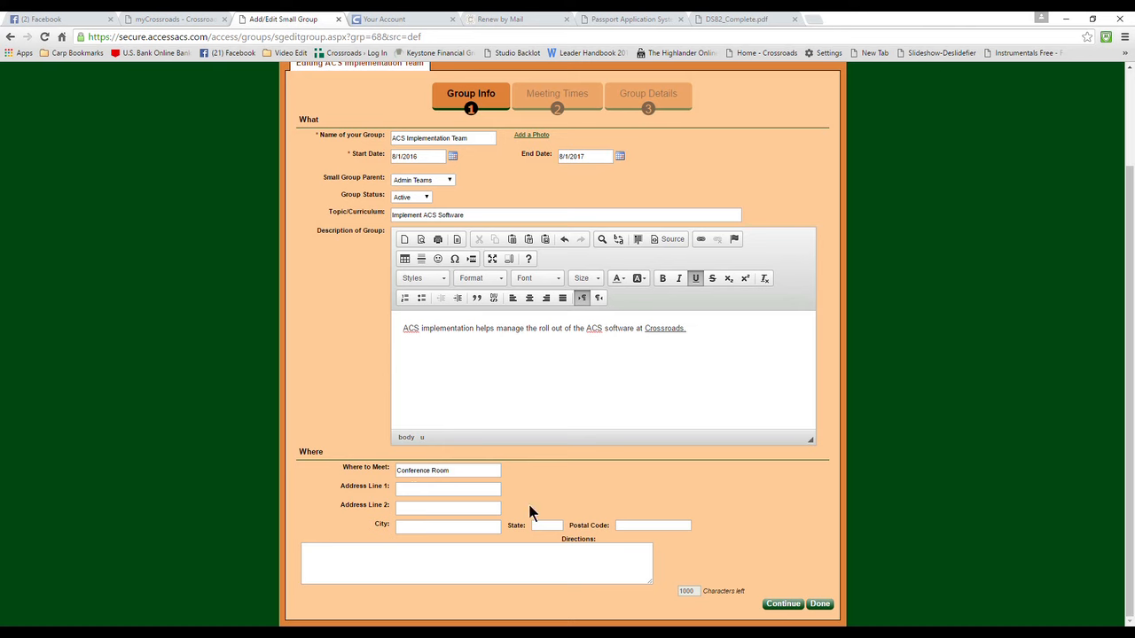
{"action": "left_click", "coordinate": [792, 607]}
Step: Delete the Tuesday 8:00–9:00 AM meeting, add a weekly Wednesday meeting instead, and save
{"action": "left_click", "coordinate": [786, 606]}
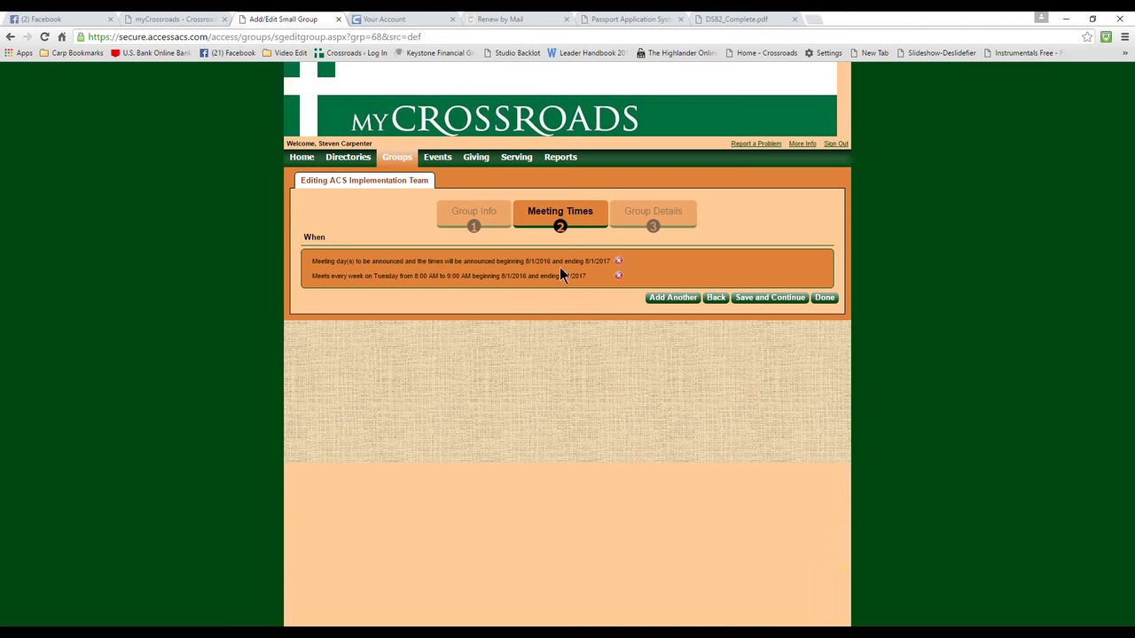
{"action": "left_click", "coordinate": [619, 277]}
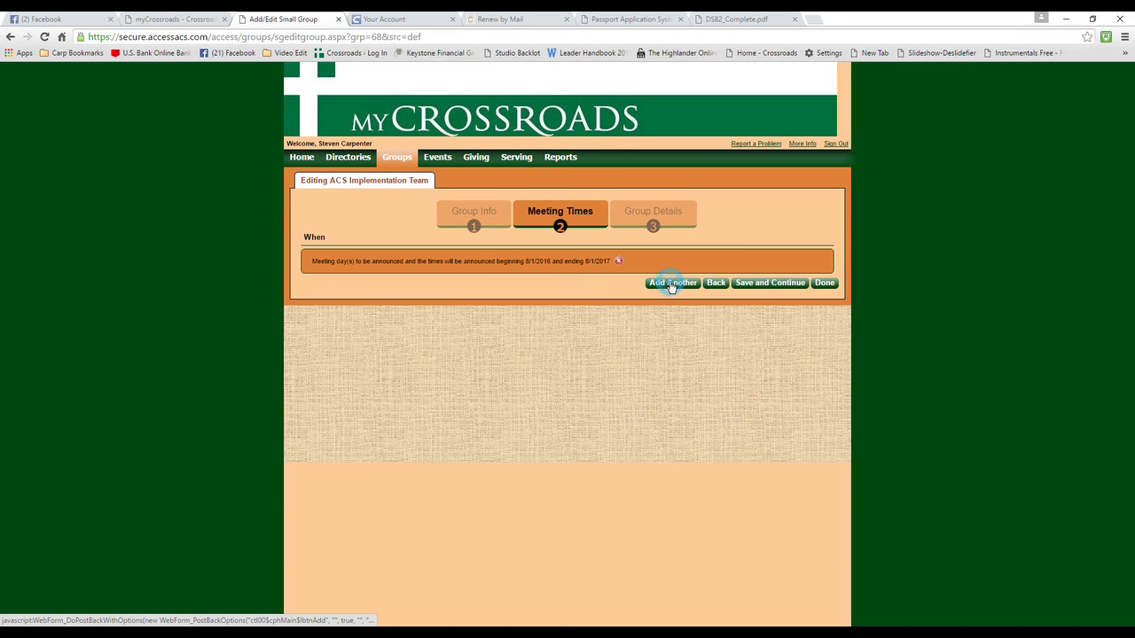
{"action": "left_click", "coordinate": [671, 283]}
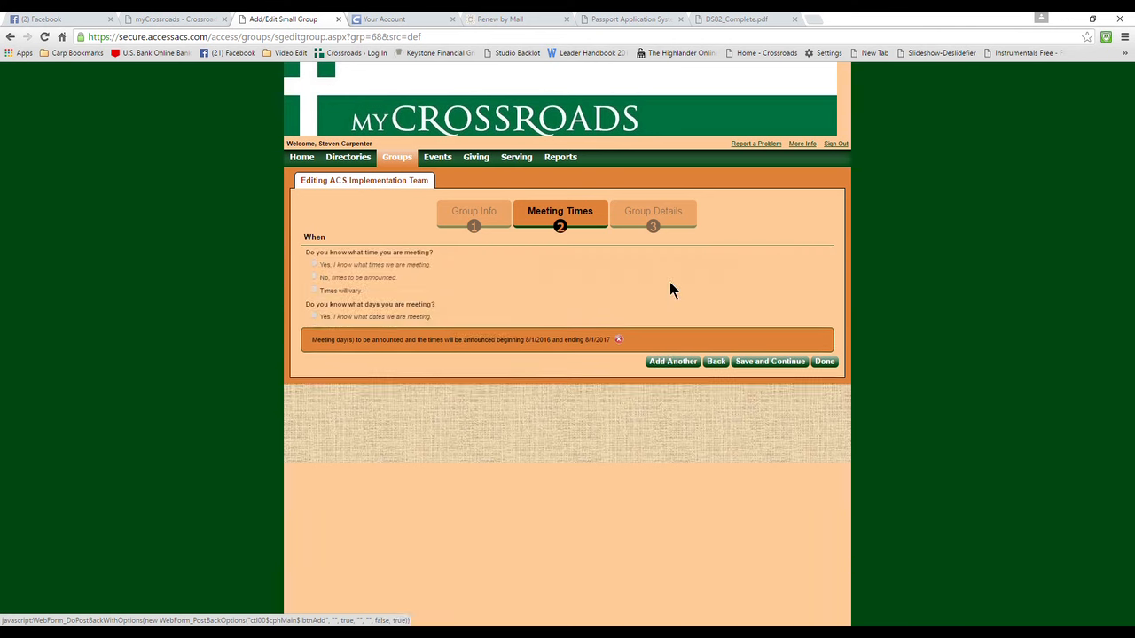
{"action": "left_click", "coordinate": [313, 265]}
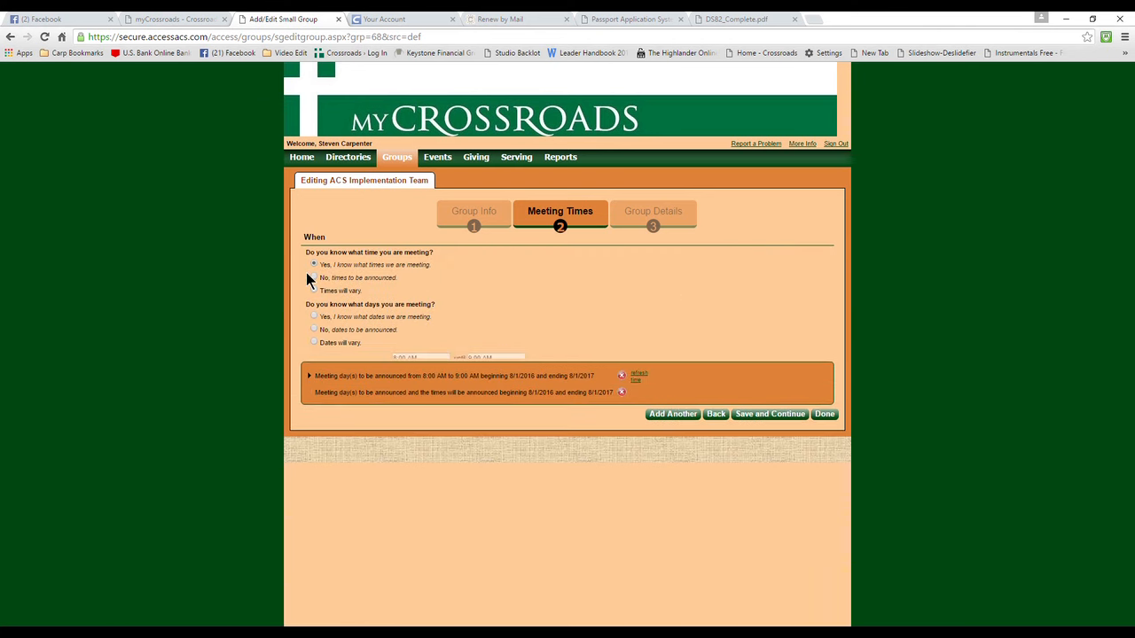
{"action": "left_click", "coordinate": [313, 318]}
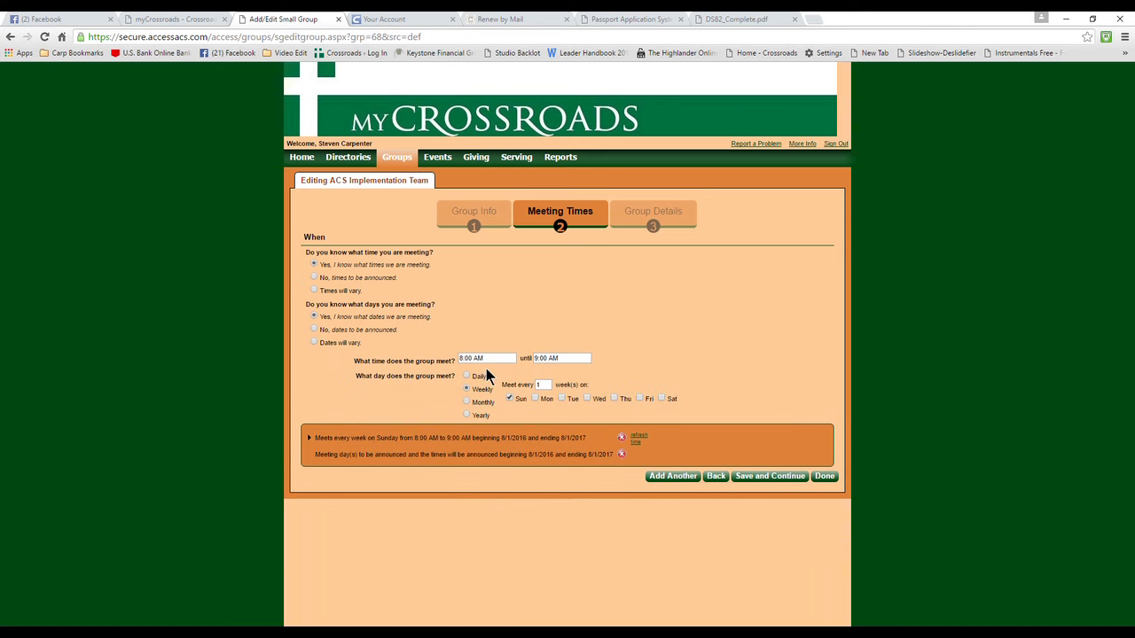
{"action": "left_click", "coordinate": [587, 398]}
{"action": "left_click", "coordinate": [511, 399]}
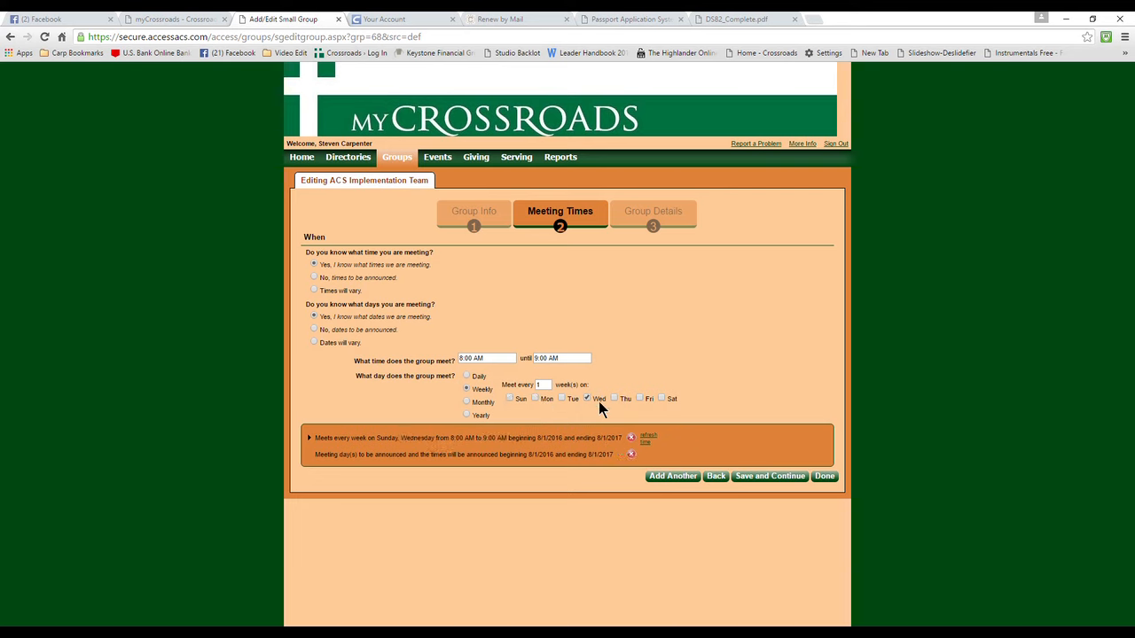
{"action": "left_click", "coordinate": [686, 477]}
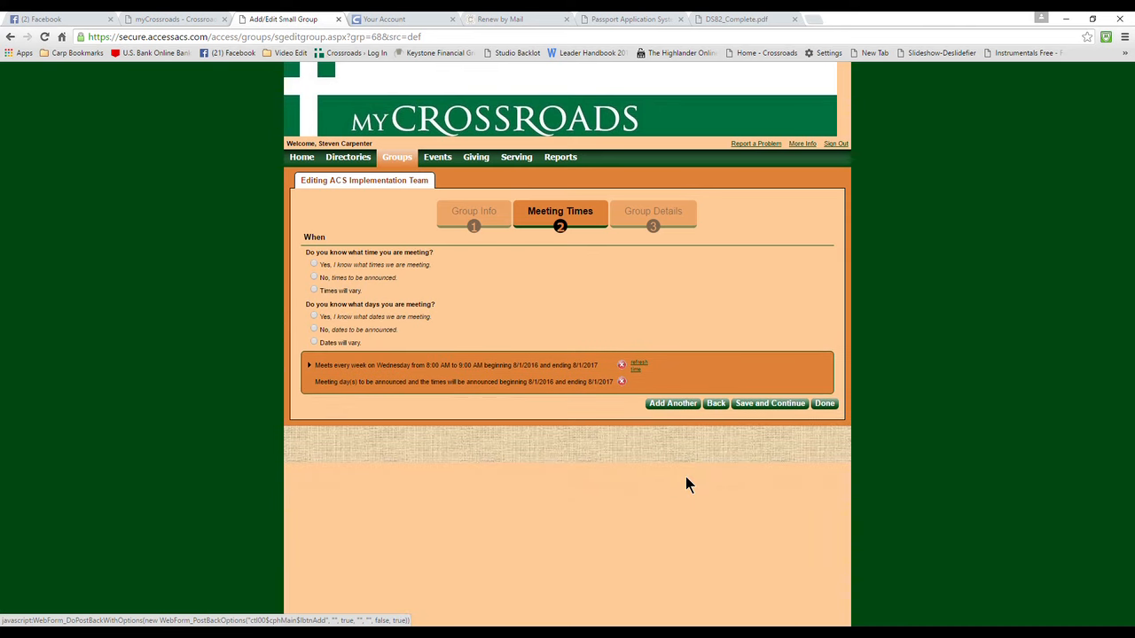
{"action": "left_click", "coordinate": [760, 405]}
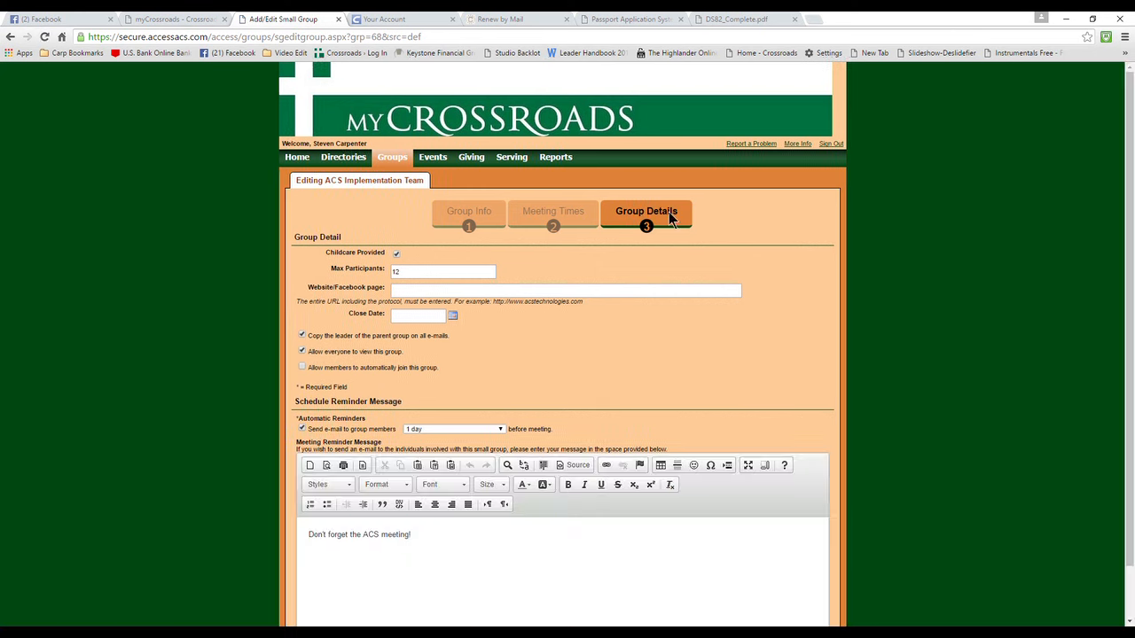
Step: Turn off Childcare Provided and change Max Participants from 12 to 14, leaving automatic joining off
{"action": "left_click", "coordinate": [396, 255]}
{"action": "left_click_drag", "start_coordinate": [408, 273], "coordinate": [388, 277]}
{"action": "type", "text": "14"}
{"action": "left_click", "coordinate": [303, 368]}
{"action": "left_click", "coordinate": [302, 368]}
Step: Keep the reminder at 1 day before and finish editing with Done
{"action": "scroll", "coordinate": [487, 377], "scroll_direction": "down", "scroll_amount": 1}
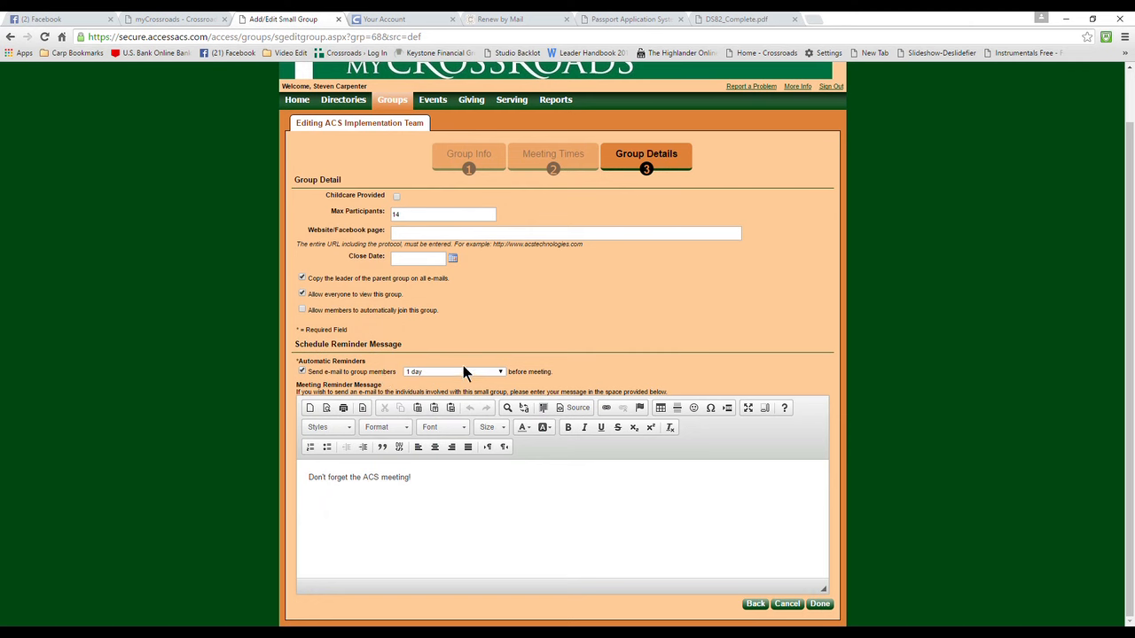
{"action": "left_click", "coordinate": [502, 373]}
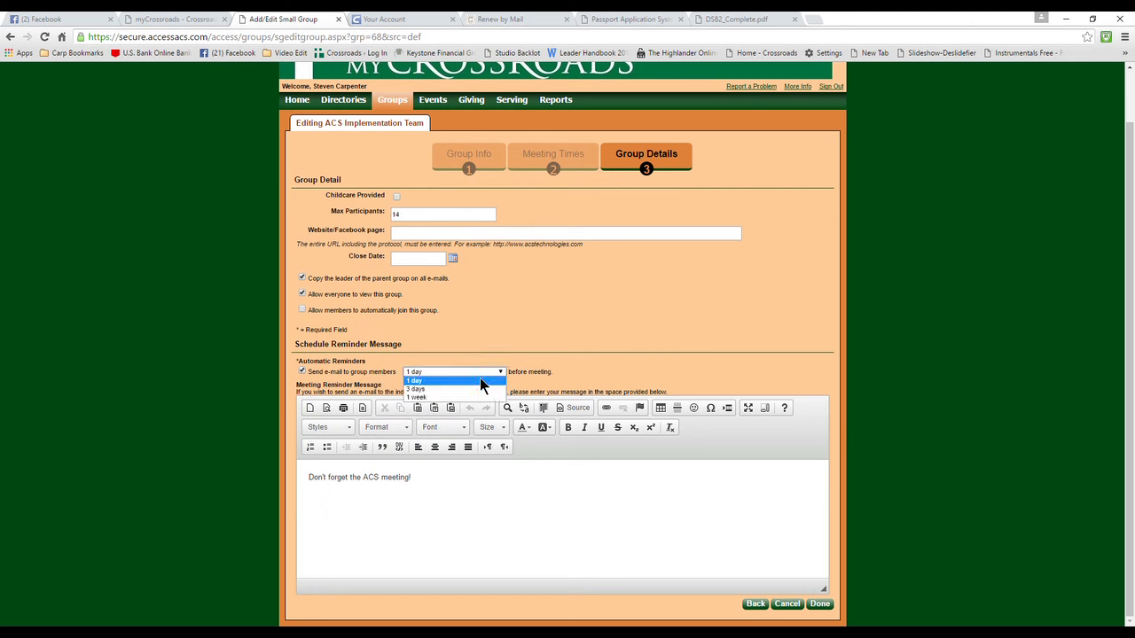
{"action": "left_click", "coordinate": [482, 381]}
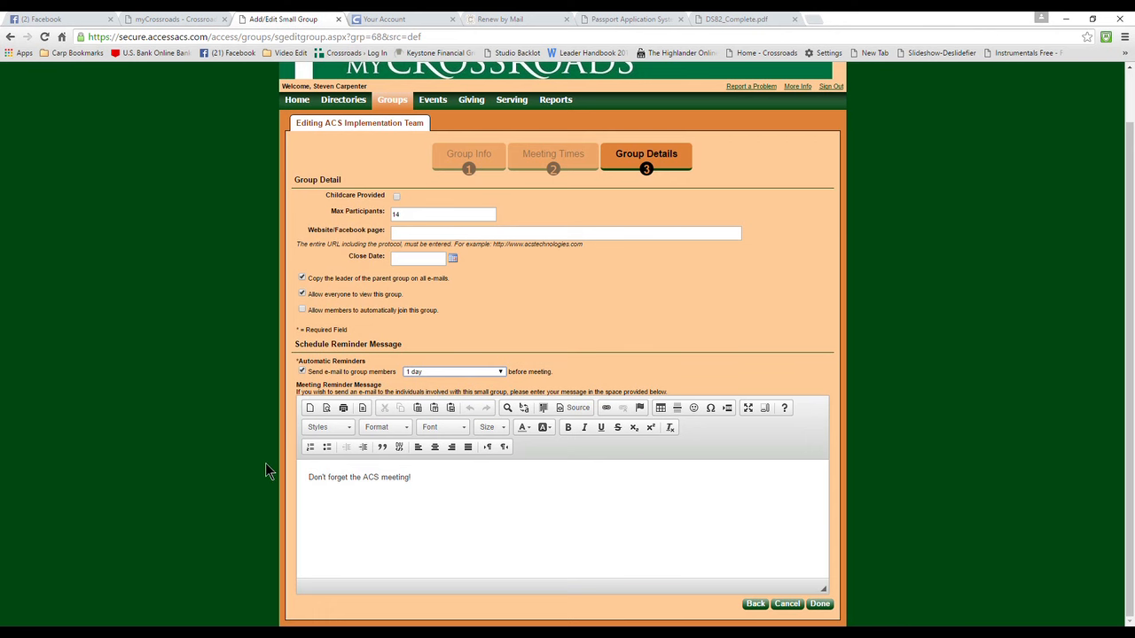
{"action": "left_click", "coordinate": [821, 606]}
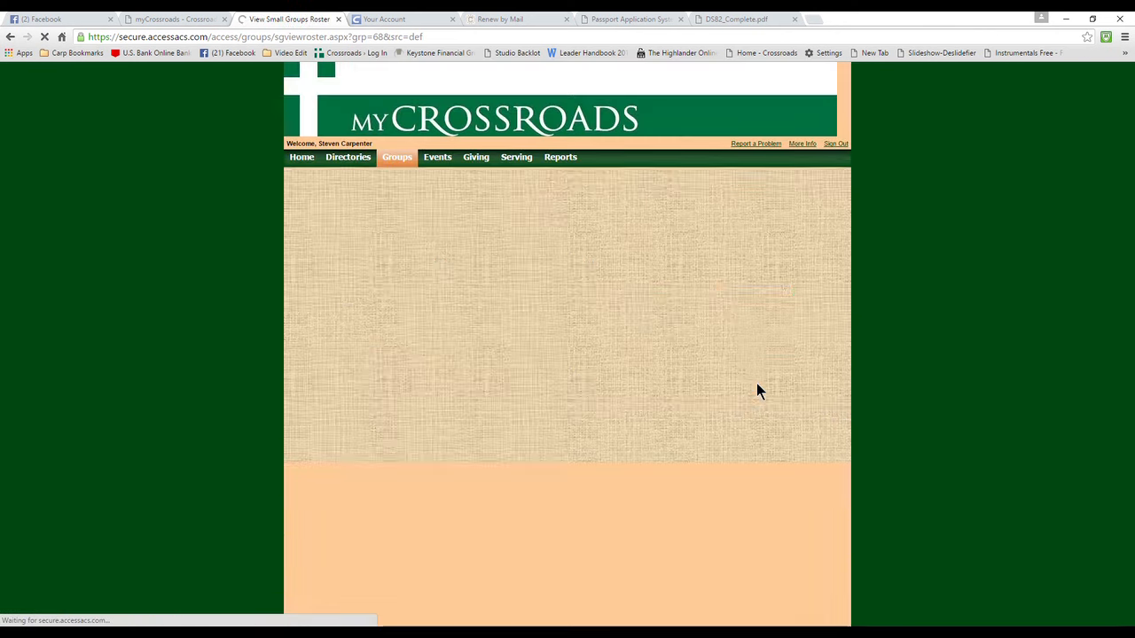
Step: Open Groups > Available Small Groups and scroll through the group cards and back up
{"action": "left_click", "coordinate": [396, 156]}
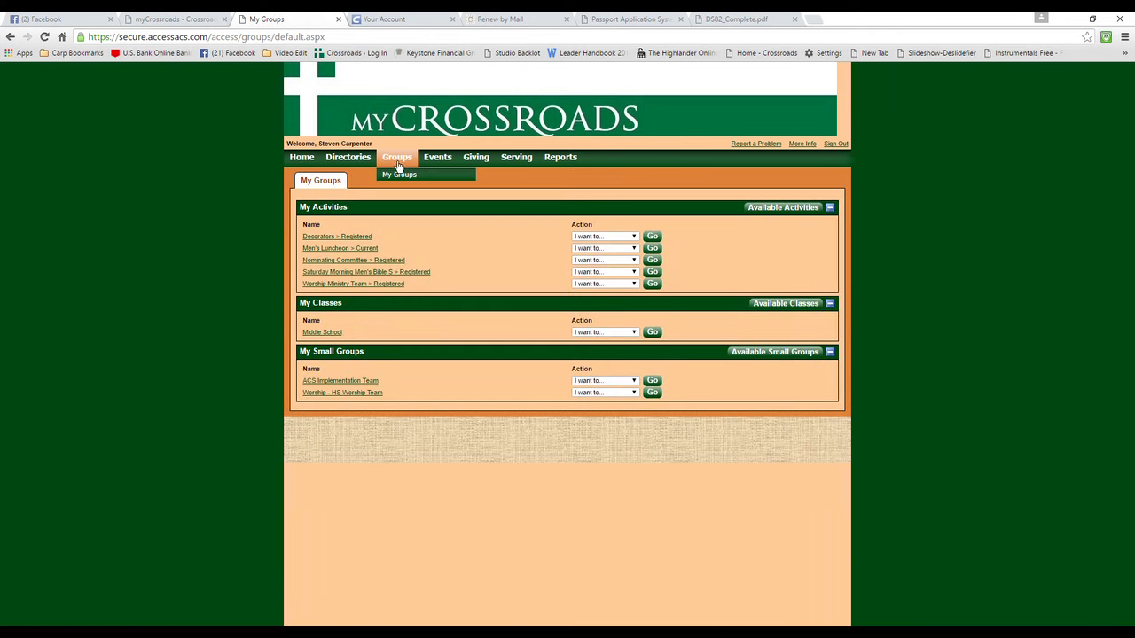
{"action": "mouse_move", "coordinate": [397, 162]}
{"action": "left_click", "coordinate": [778, 353]}
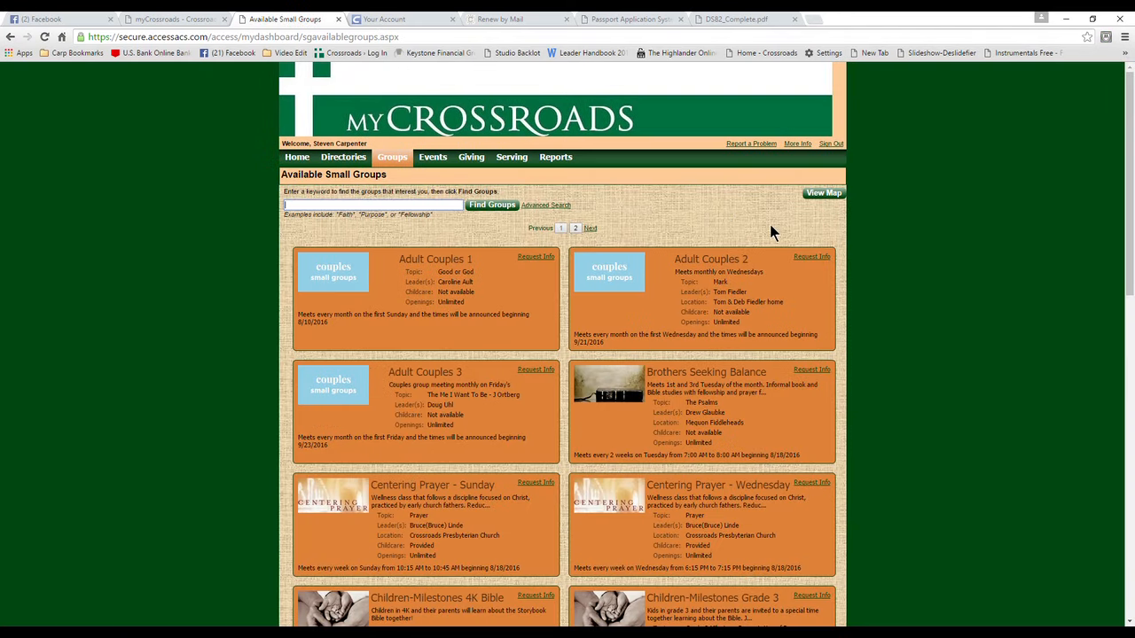
{"action": "scroll", "coordinate": [772, 224], "scroll_direction": "down", "scroll_amount": 3}
{"action": "scroll", "coordinate": [772, 228], "scroll_direction": "down", "scroll_amount": 6}
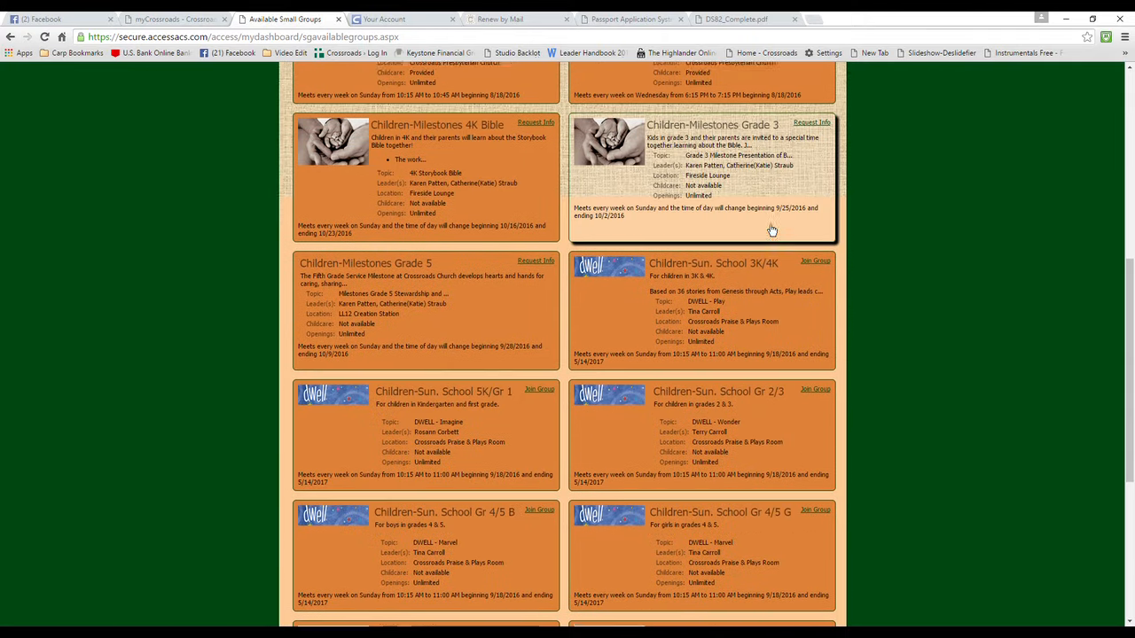
{"action": "scroll", "coordinate": [771, 229], "scroll_direction": "down", "scroll_amount": 1}
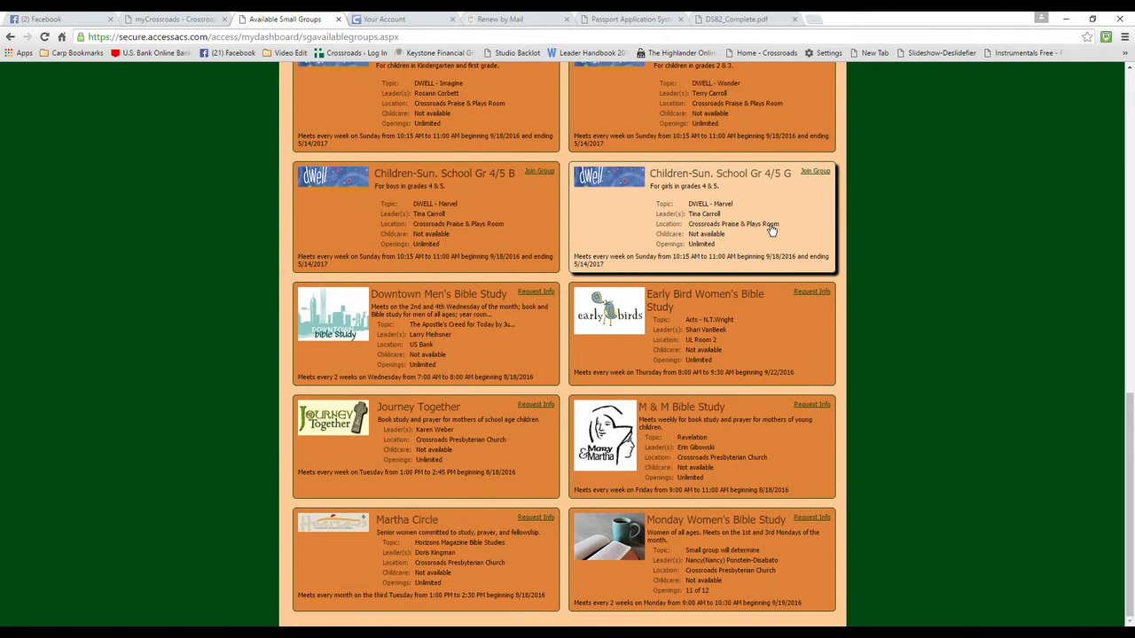
{"action": "scroll", "coordinate": [772, 229], "scroll_direction": "up", "scroll_amount": 15}
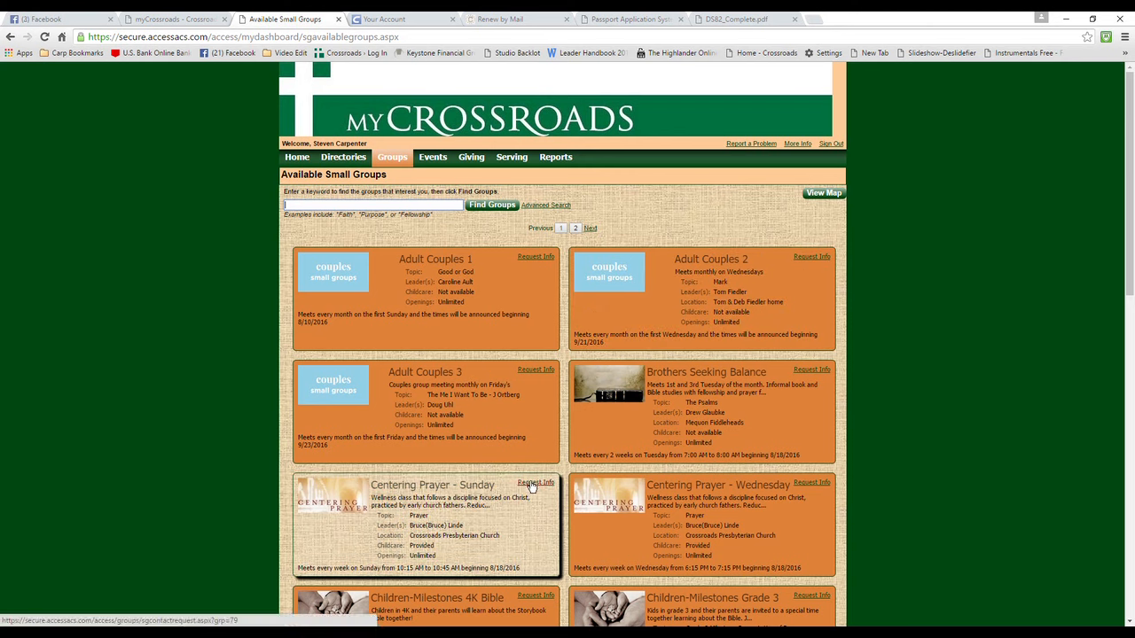
Step: Open the Request Info form for Adult Couples 1, then return to My Overview
{"action": "left_click", "coordinate": [532, 259]}
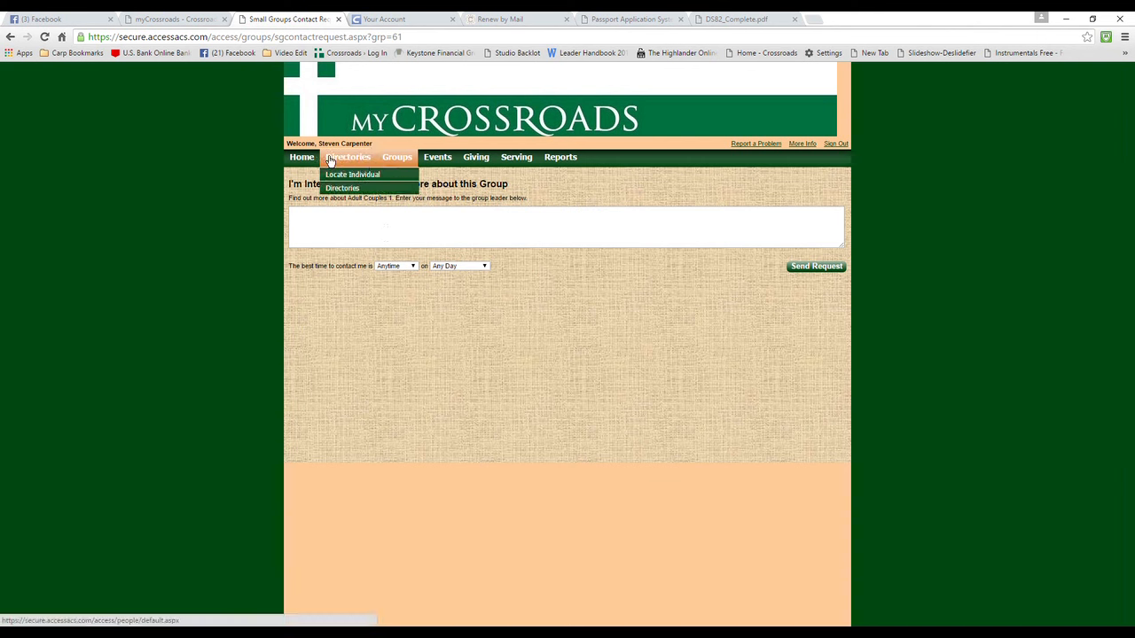
{"action": "left_click", "coordinate": [304, 176]}
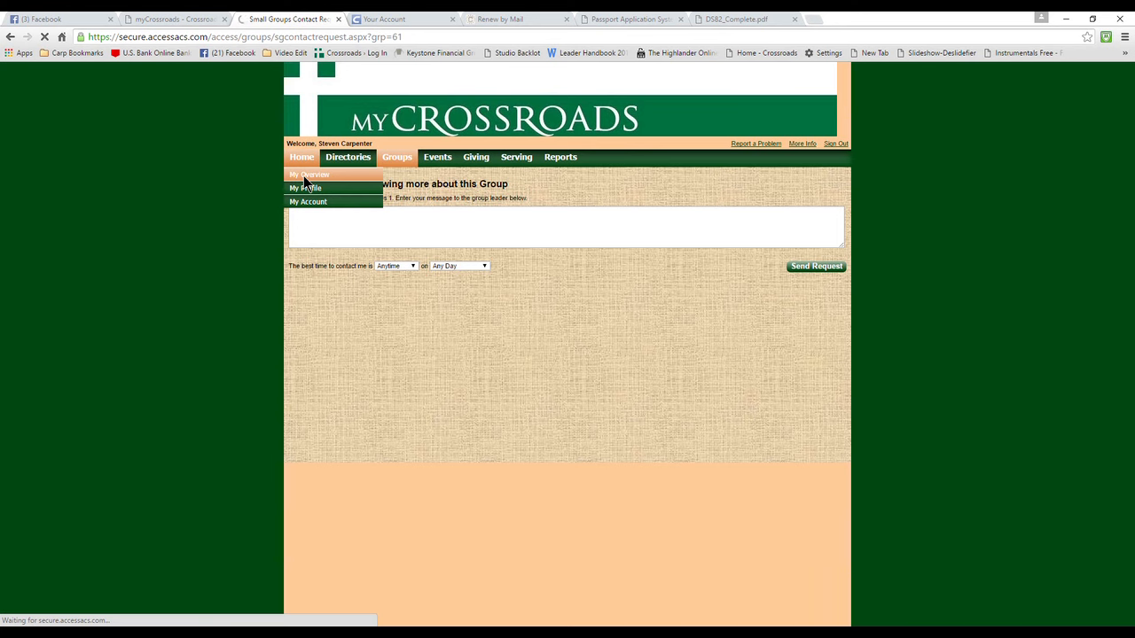